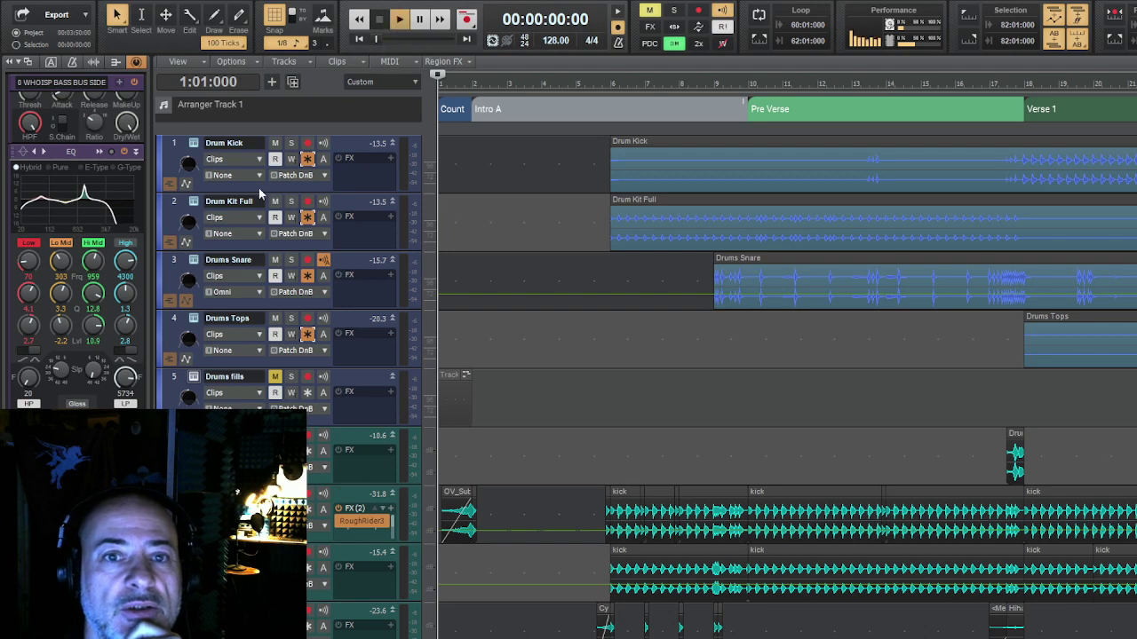
Step: Play the arrangement from the start and listen through Intro A into Pre Verse
key("space")
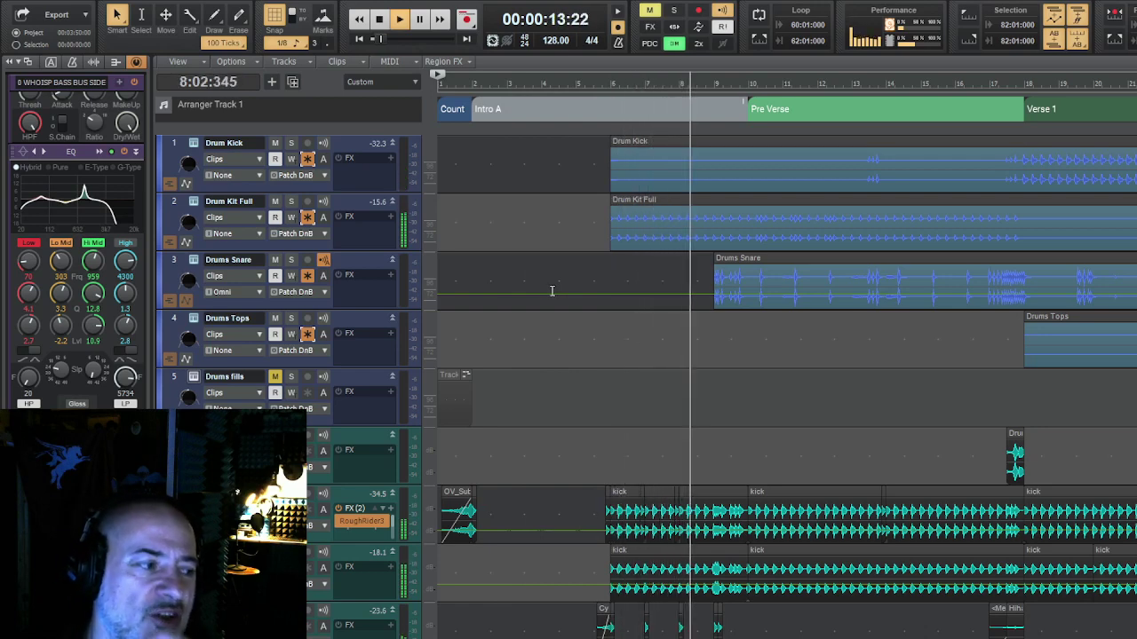
scroll(569, 283, "down", 10)
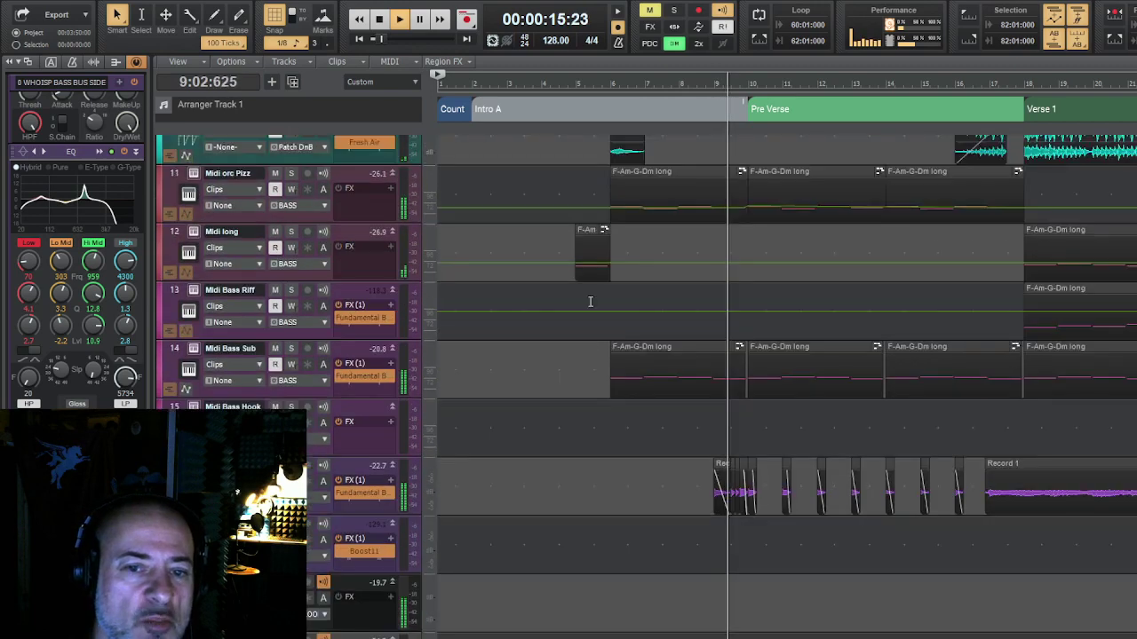
scroll(598, 322, "up", 9)
scroll(598, 322, "up", 1)
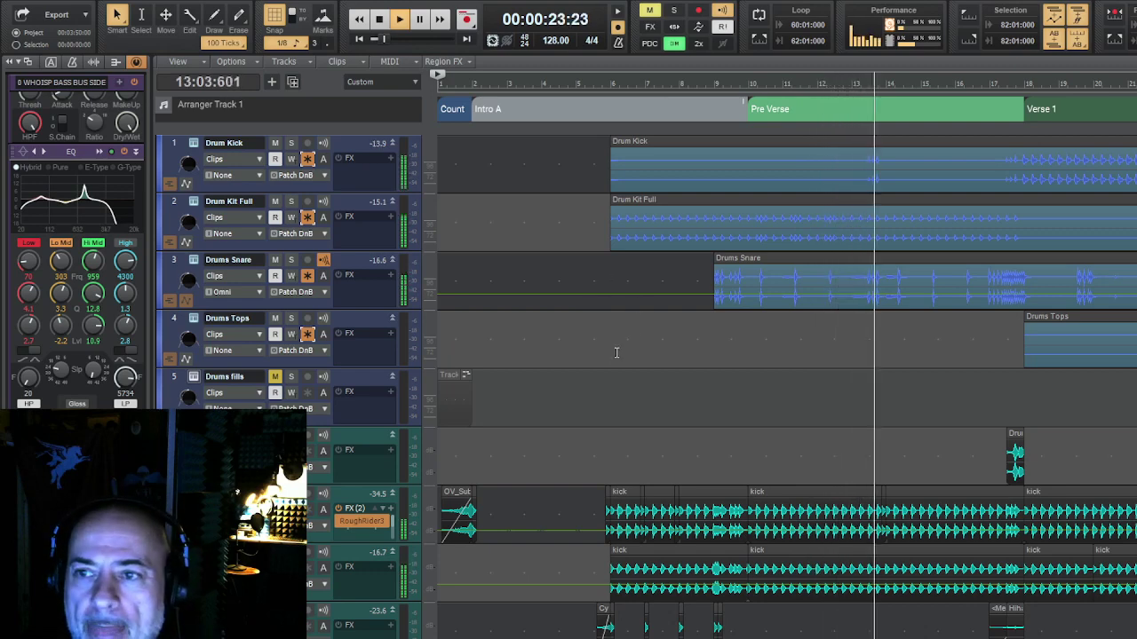
Step: Survey all tracks top to bottom while playback runs through Verse 1 and Chorus drop 1
scroll(616, 353, "down", 2)
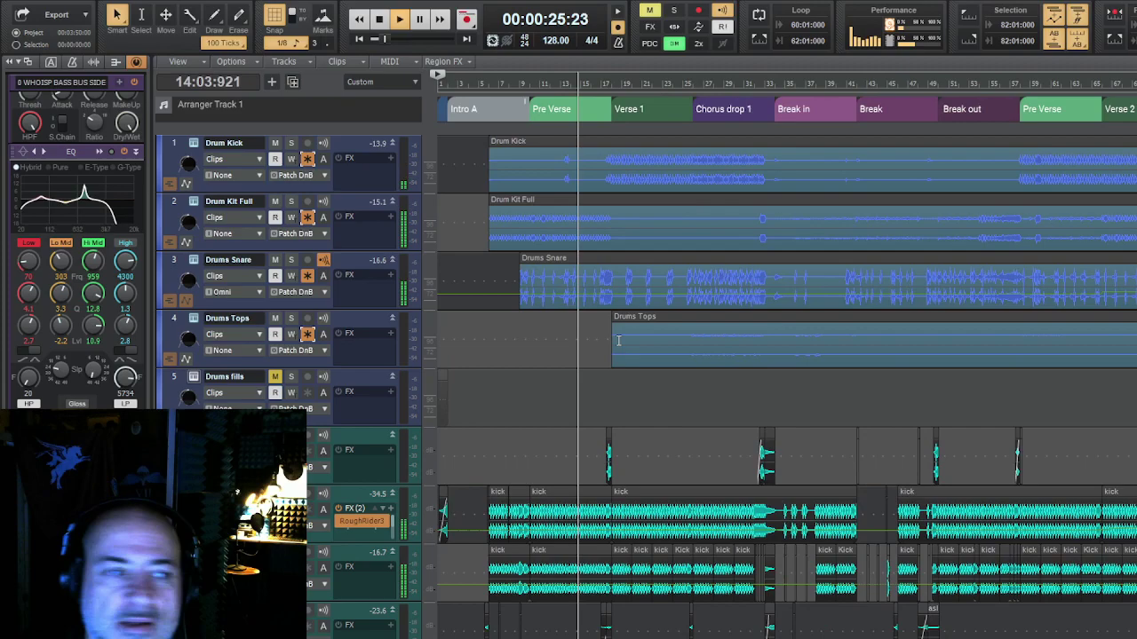
scroll(619, 340, "down", 10)
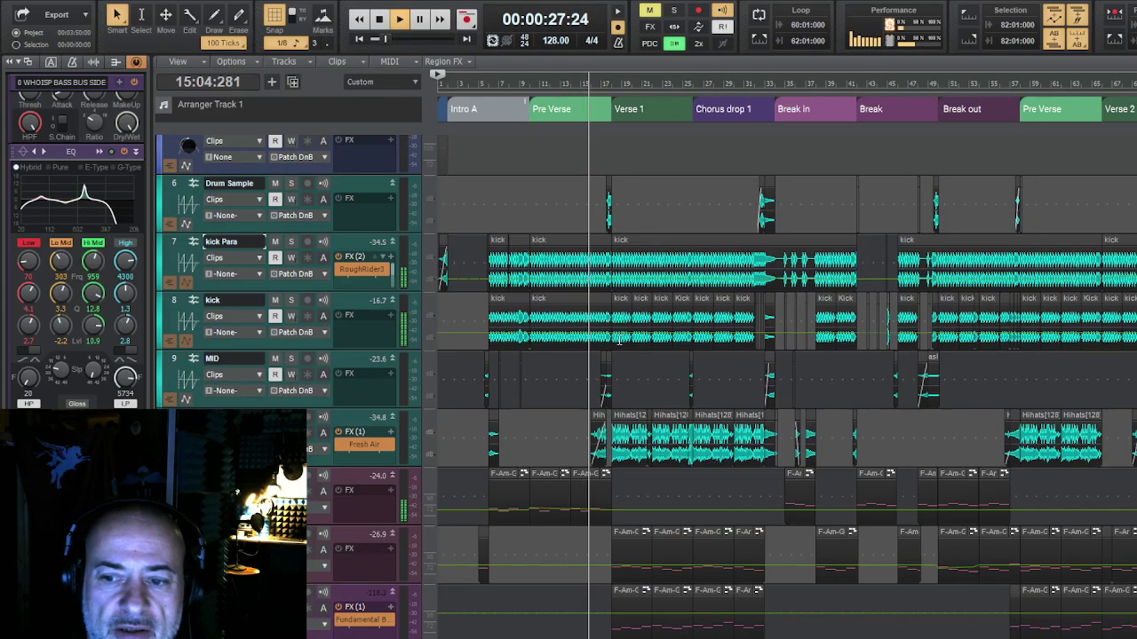
scroll(619, 340, "down", 15)
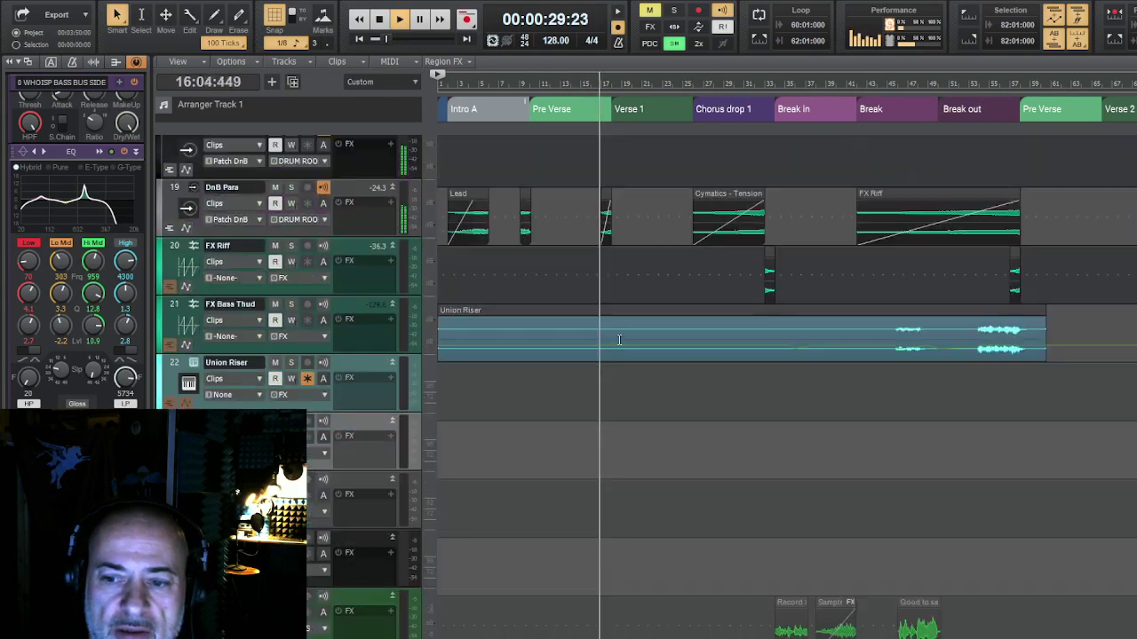
scroll(619, 340, "down", 14)
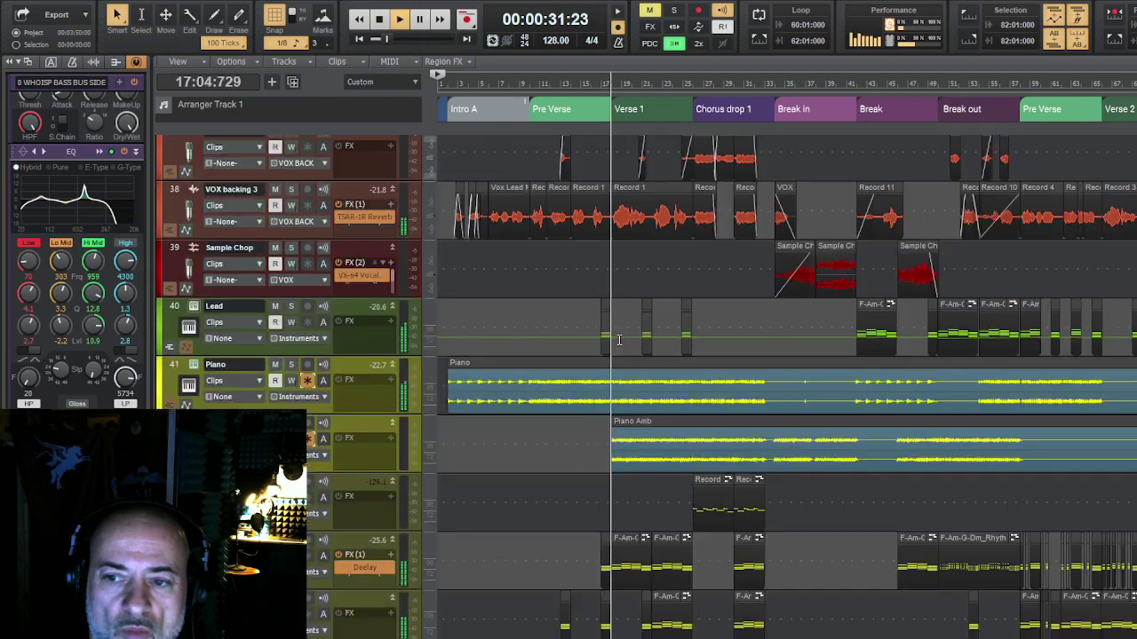
scroll(619, 340, "up", 19)
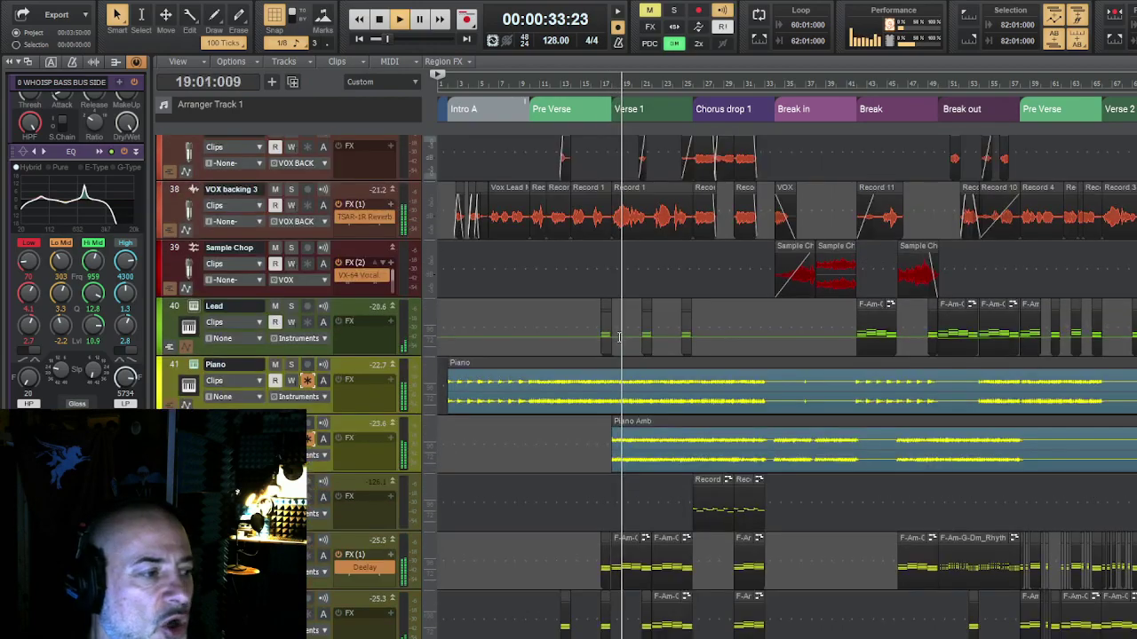
scroll(689, 341, "up", 20)
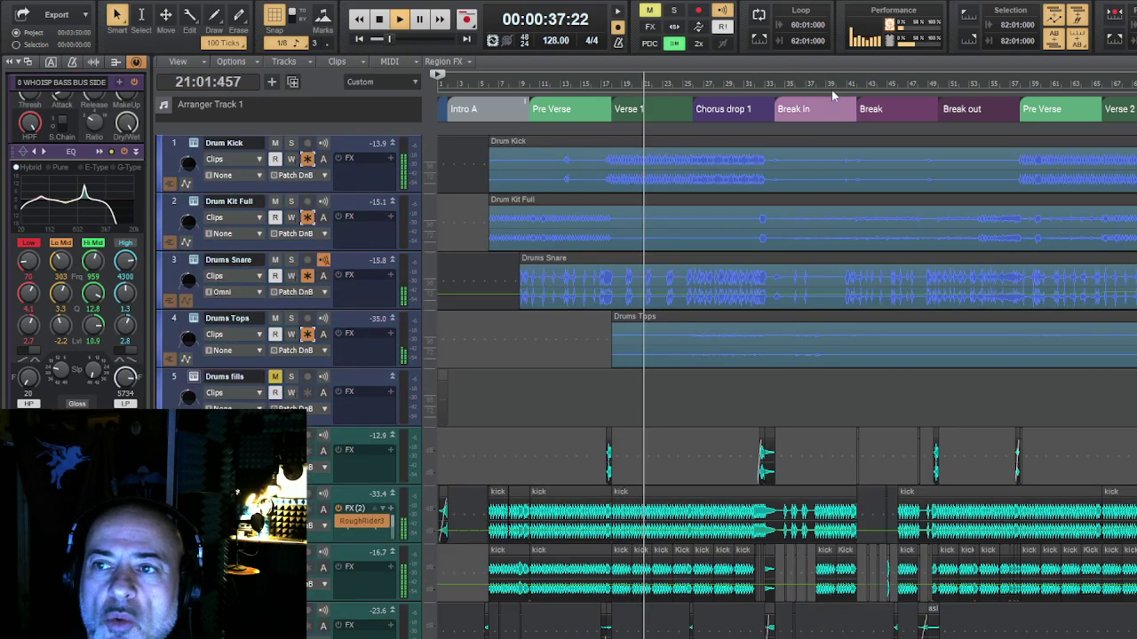
mouse_move(853, 46)
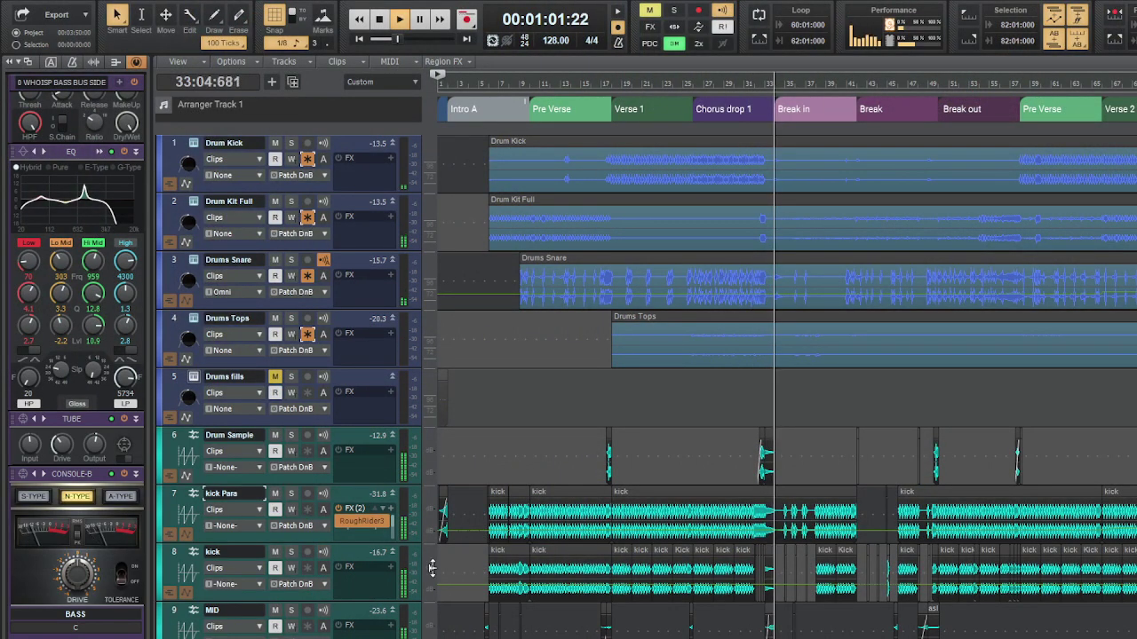
Step: Bring vocal tracks 36–39, End Fills to Sample Chop, into view during the Break
scroll(516, 600, "right", 3)
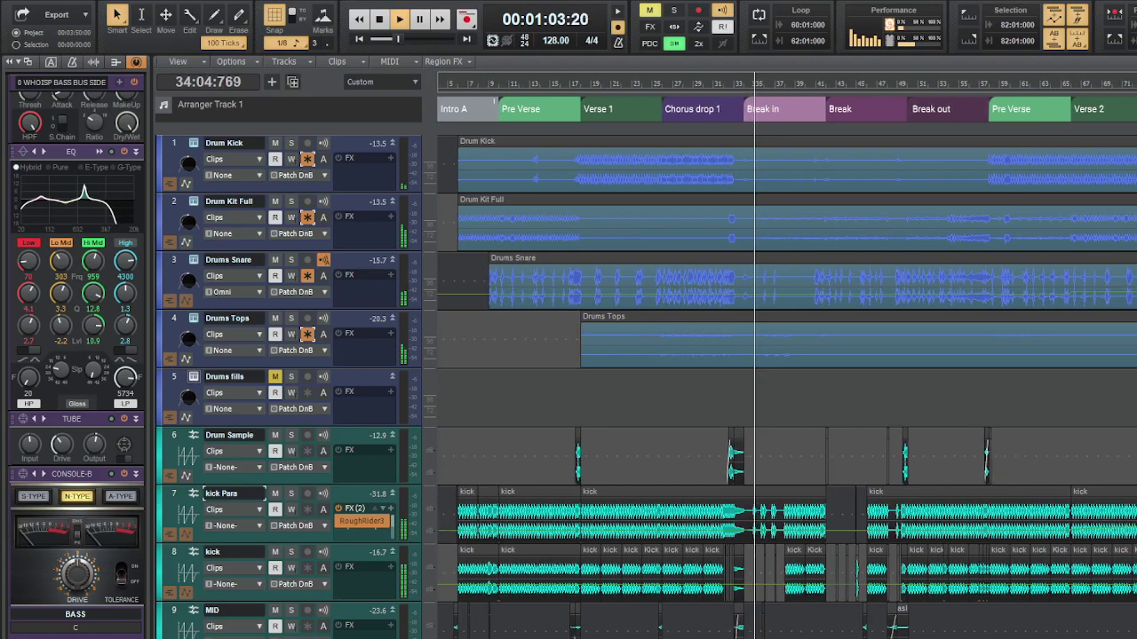
scroll(650, 442, "up", 2)
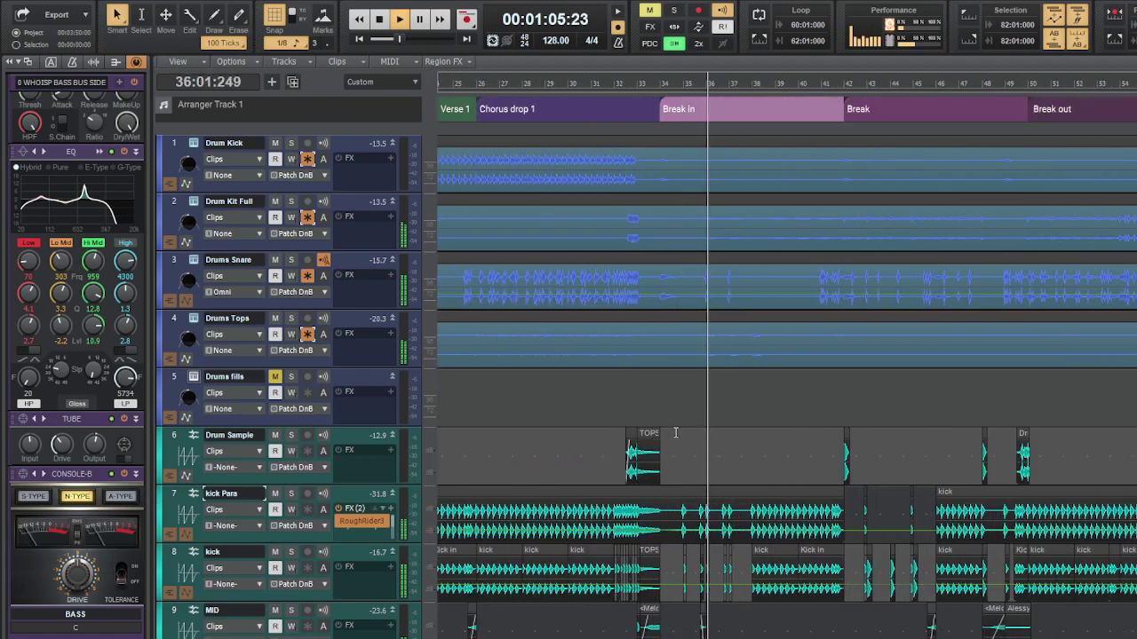
scroll(676, 435, "down", 3)
scroll(676, 434, "down", 12)
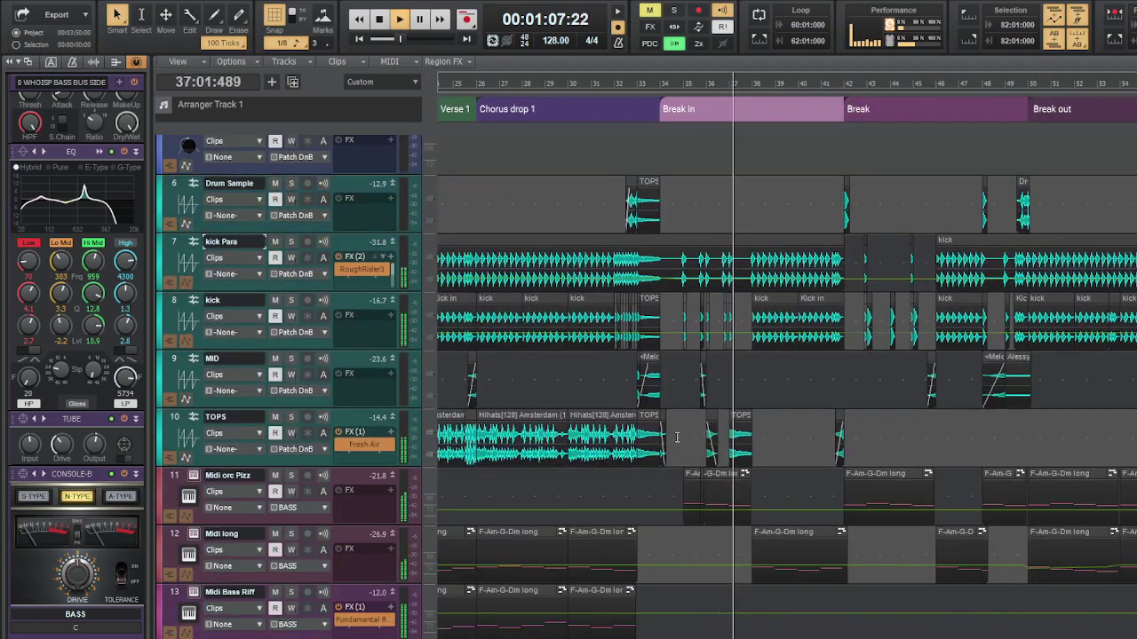
scroll(676, 437, "down", 18)
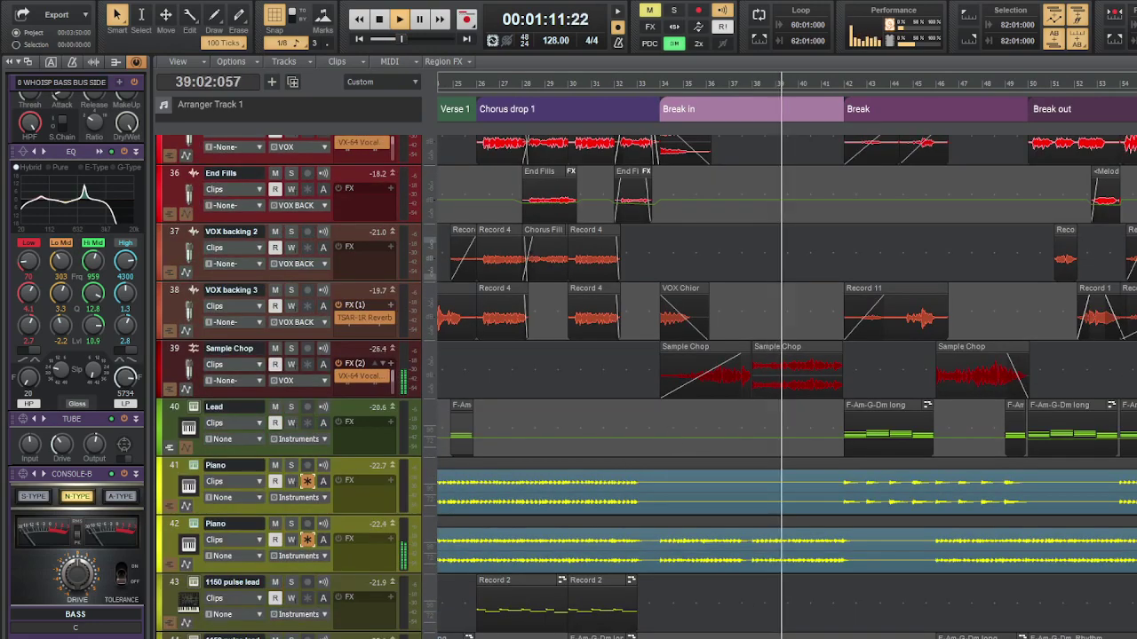
scroll(505, 442, "right", 6)
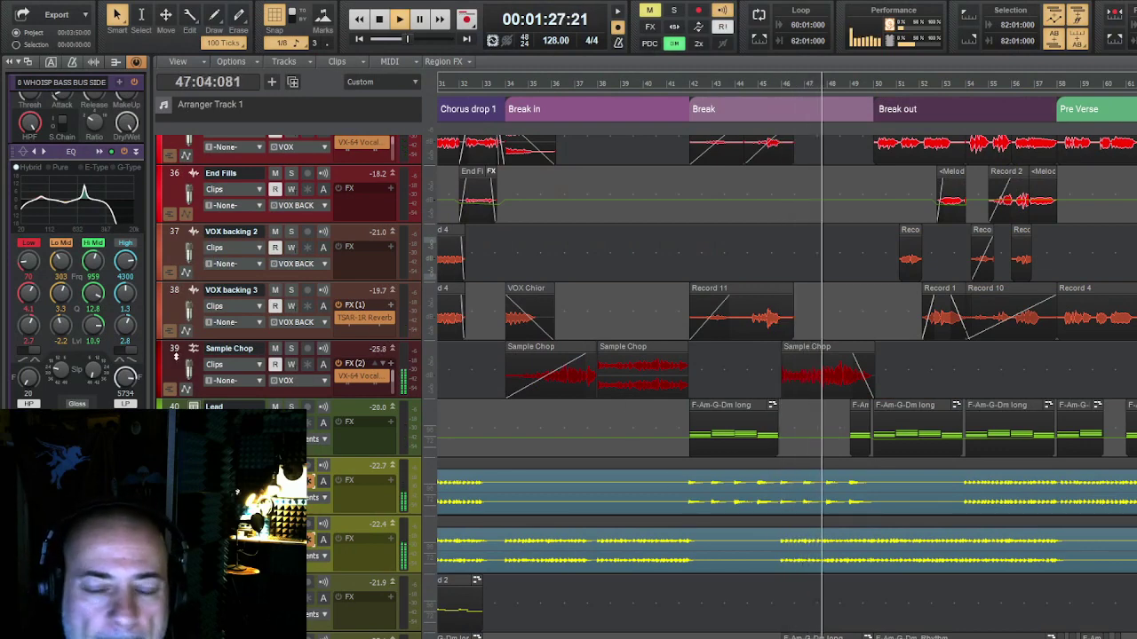
Step: Maximise the Sample Chop track to inspect its waveform, then return to tracks 32–36
double_click(175, 355)
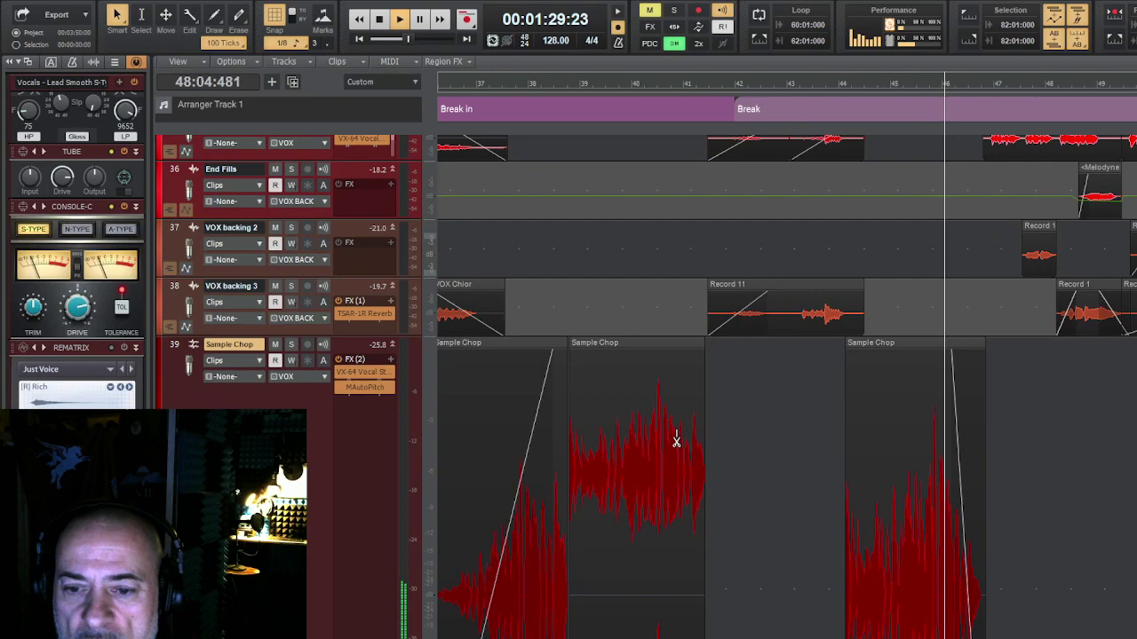
scroll(675, 426, "down", 3)
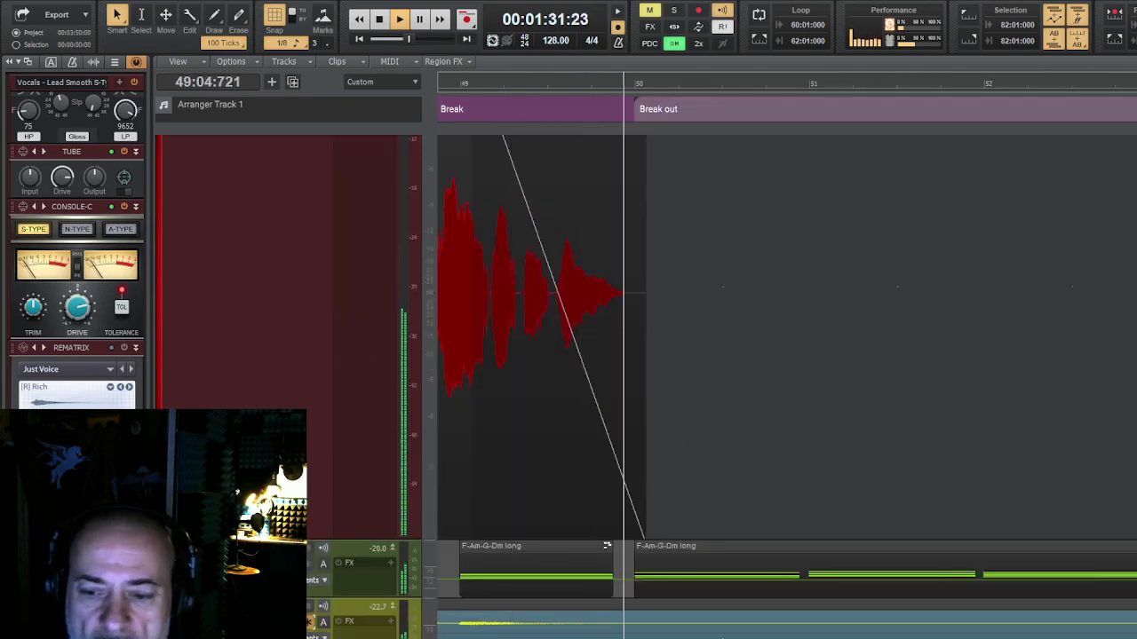
scroll(787, 338, "left", 5)
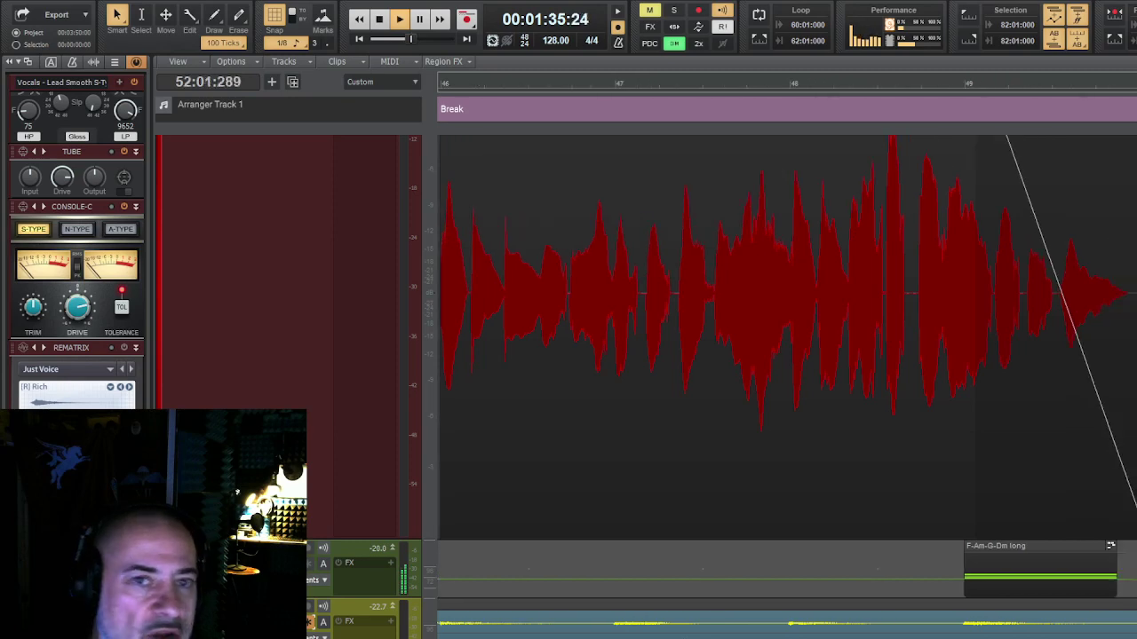
scroll(675, 482, "down", 3)
scroll(661, 424, "down", 1)
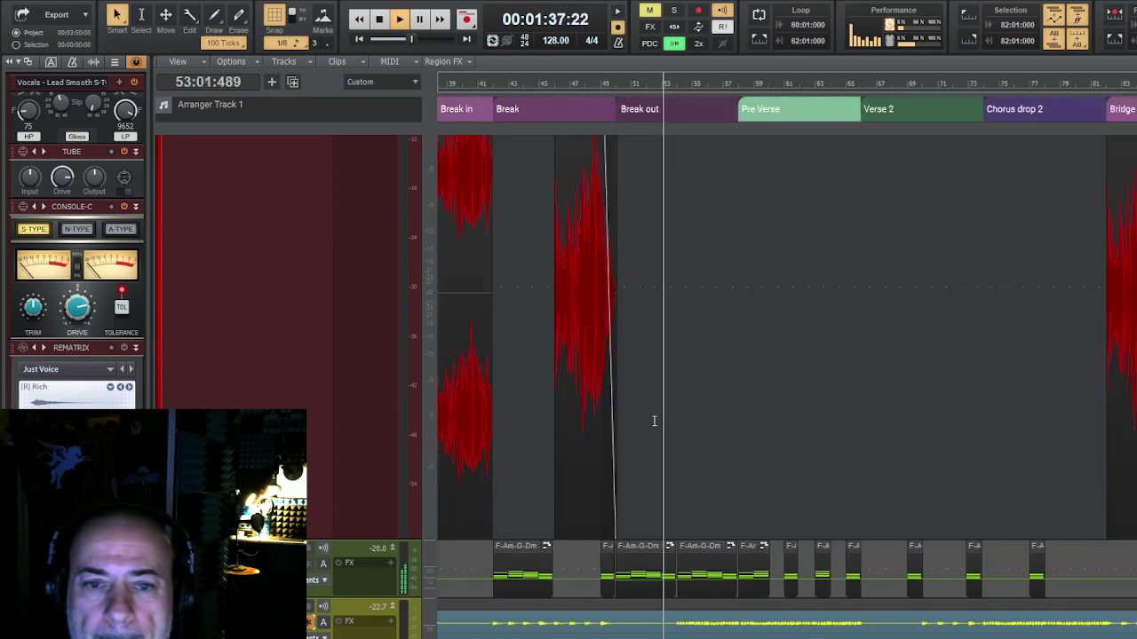
scroll(269, 322, "down", 2)
scroll(723, 436, "up", 5)
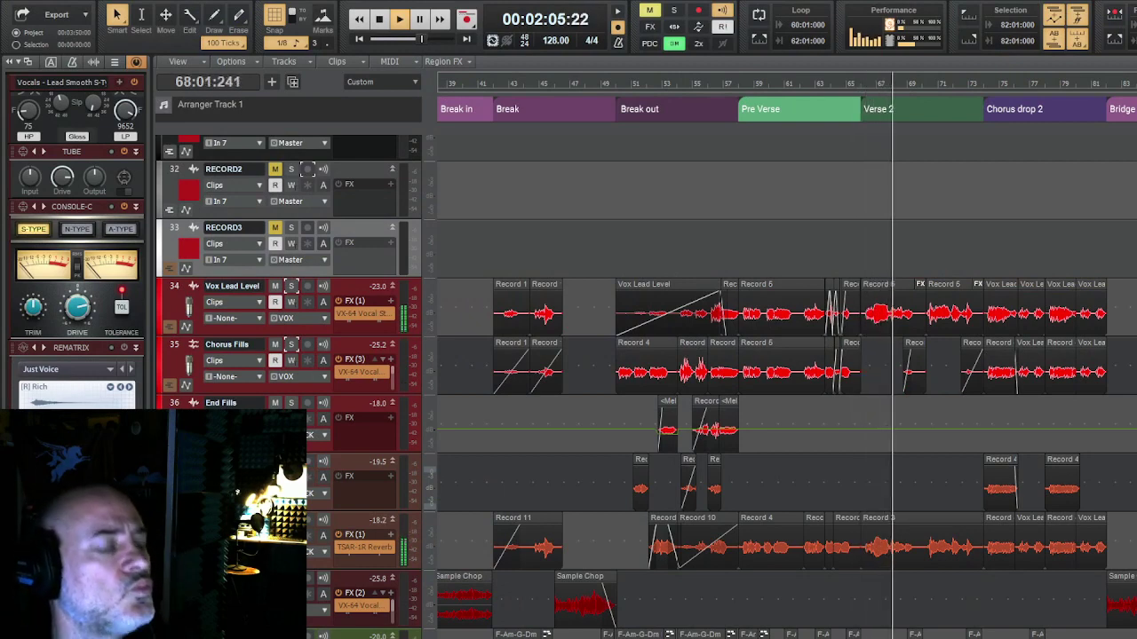
Step: Bring the bass tracks, including Midi Bass Hook, into view zoomed on bars 73–85
scroll(836, 377, "up", 15)
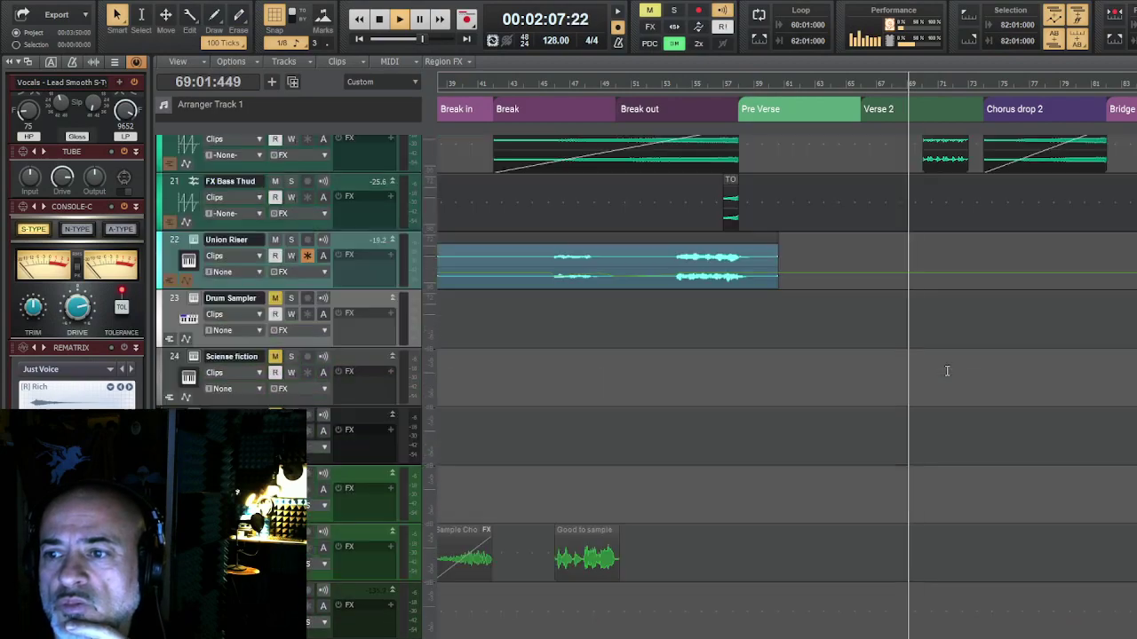
scroll(881, 453, "up", 8)
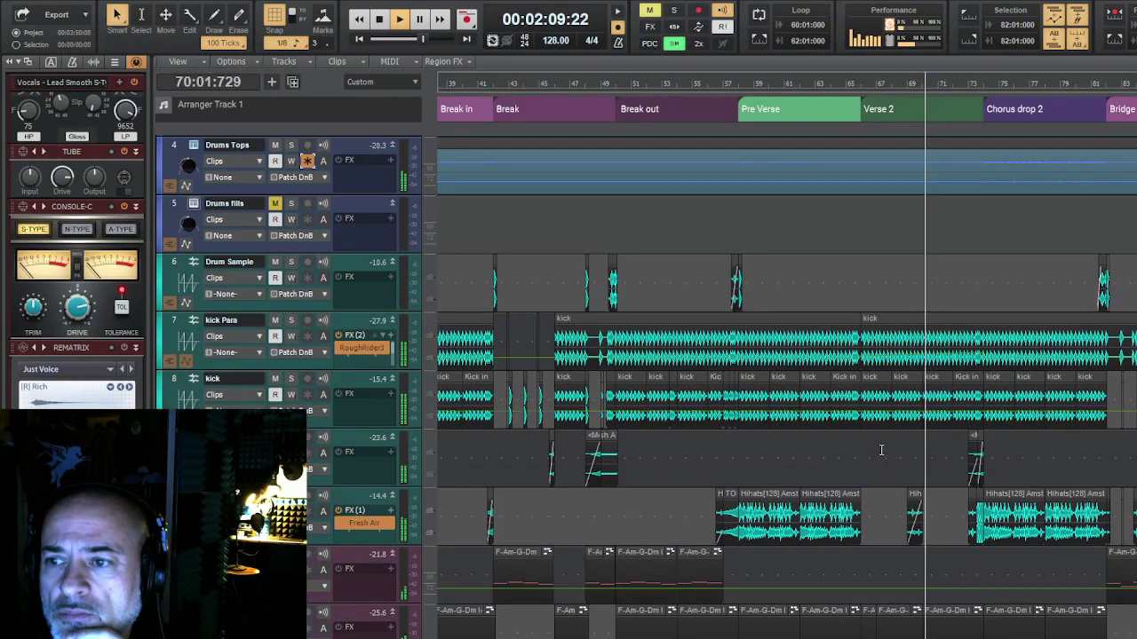
scroll(881, 444, "down", 10)
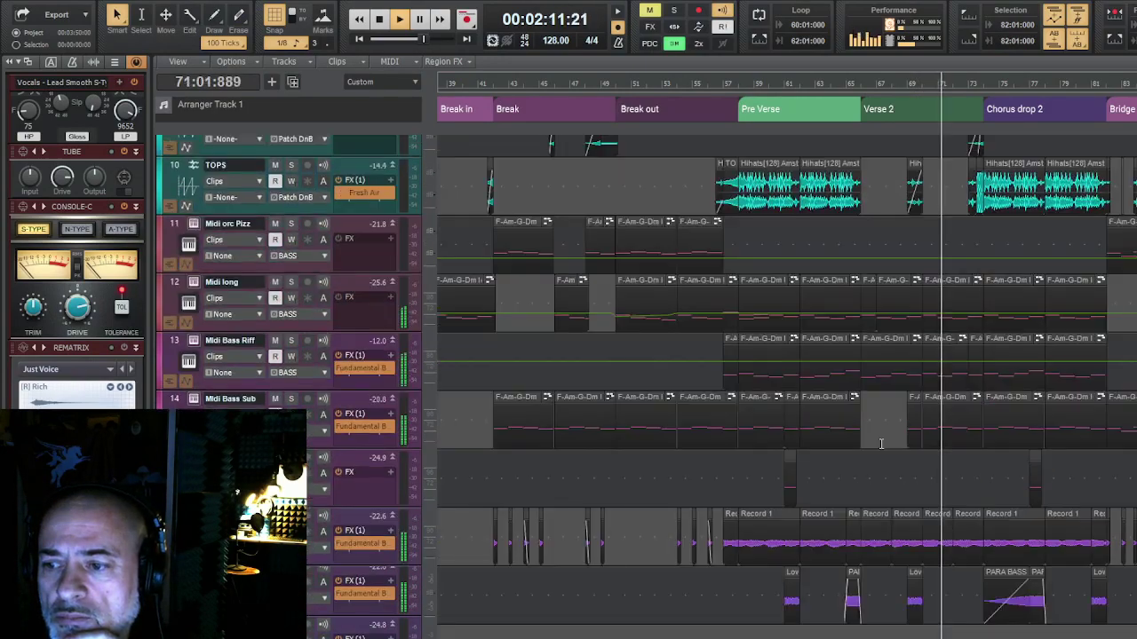
scroll(880, 444, "up", 1)
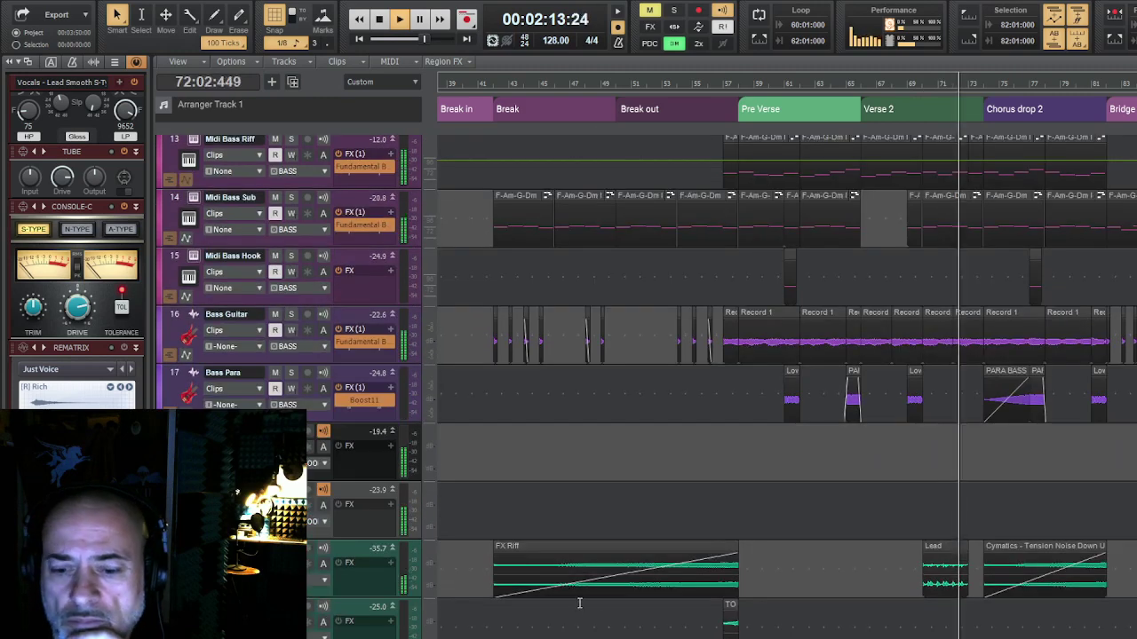
scroll(748, 623, "right", 5)
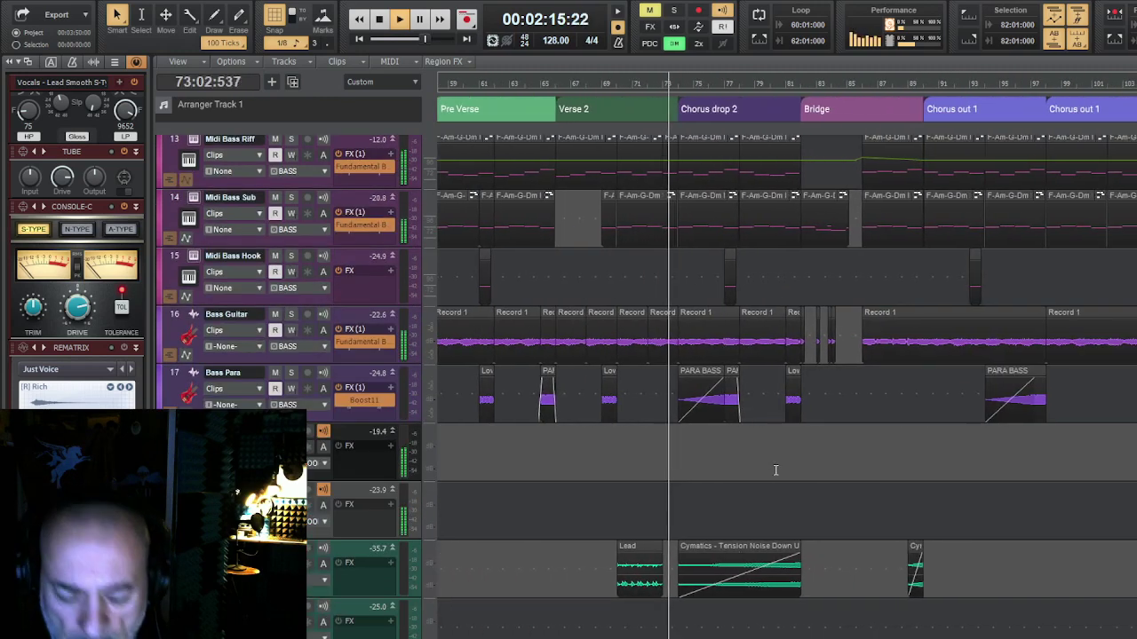
scroll(773, 462, "up", 3)
scroll(762, 445, "up", 4)
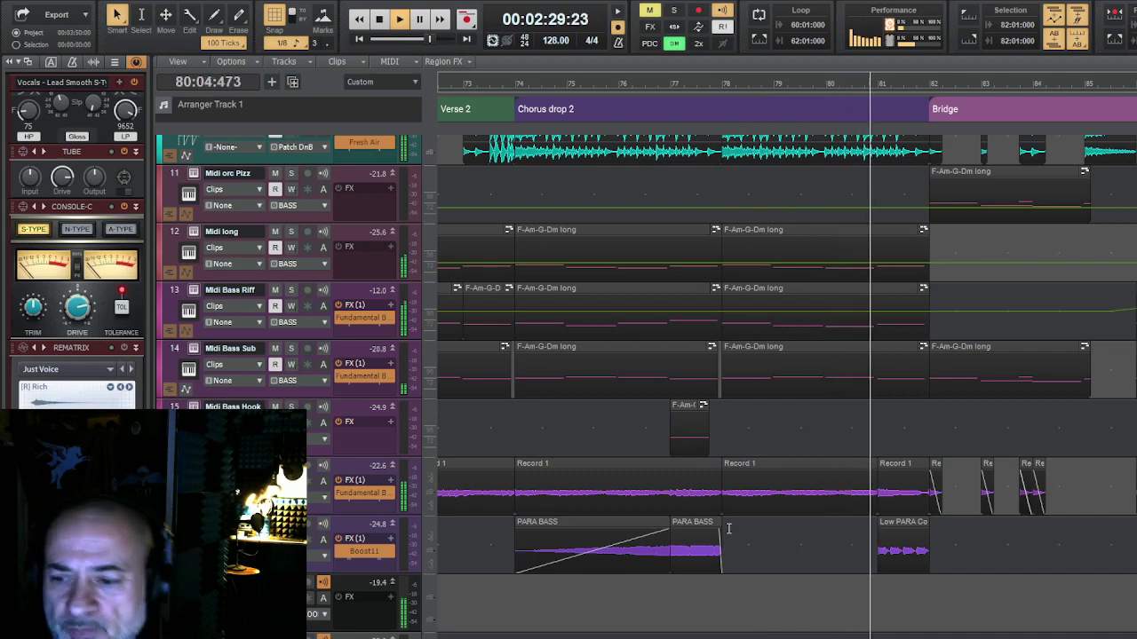
scroll(697, 497, "down", 2)
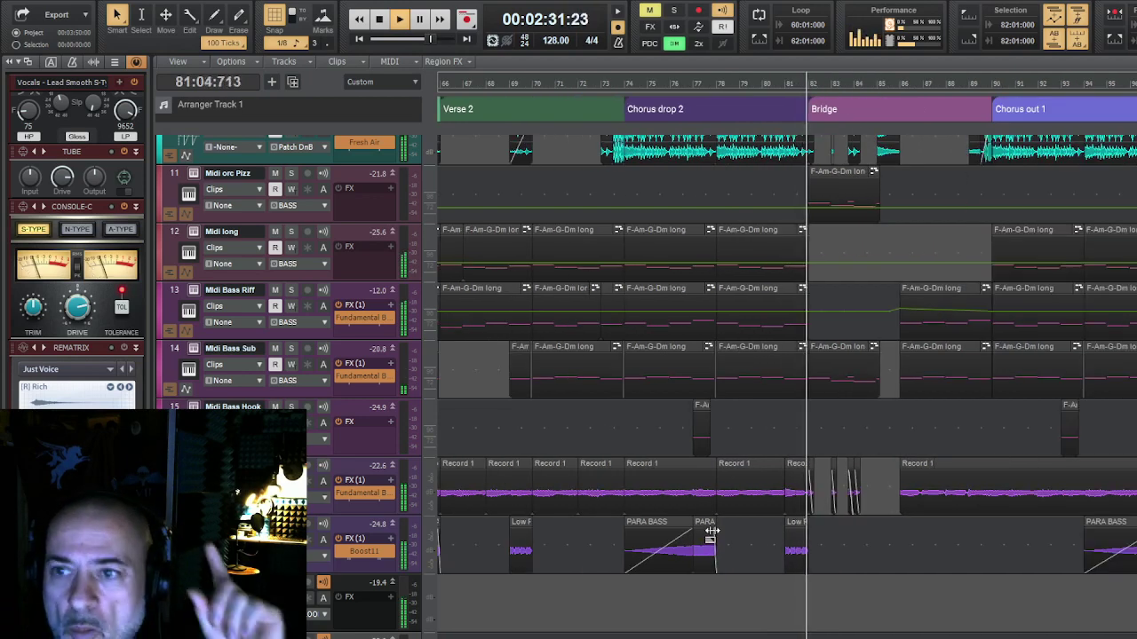
scroll(824, 505, "up", 3)
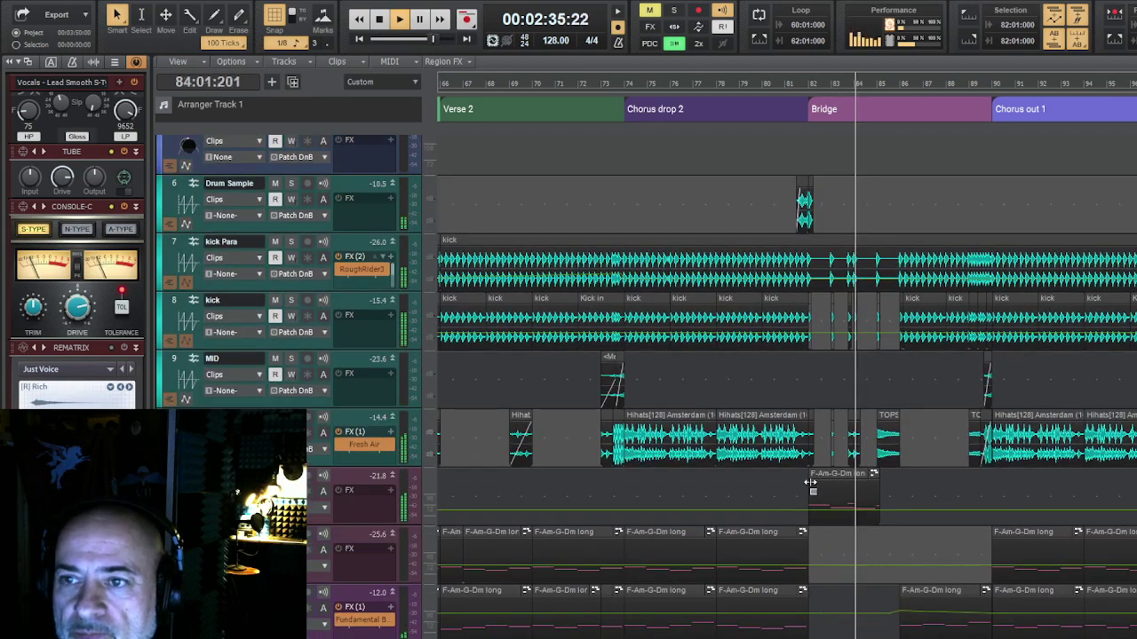
scroll(810, 482, "up", 2)
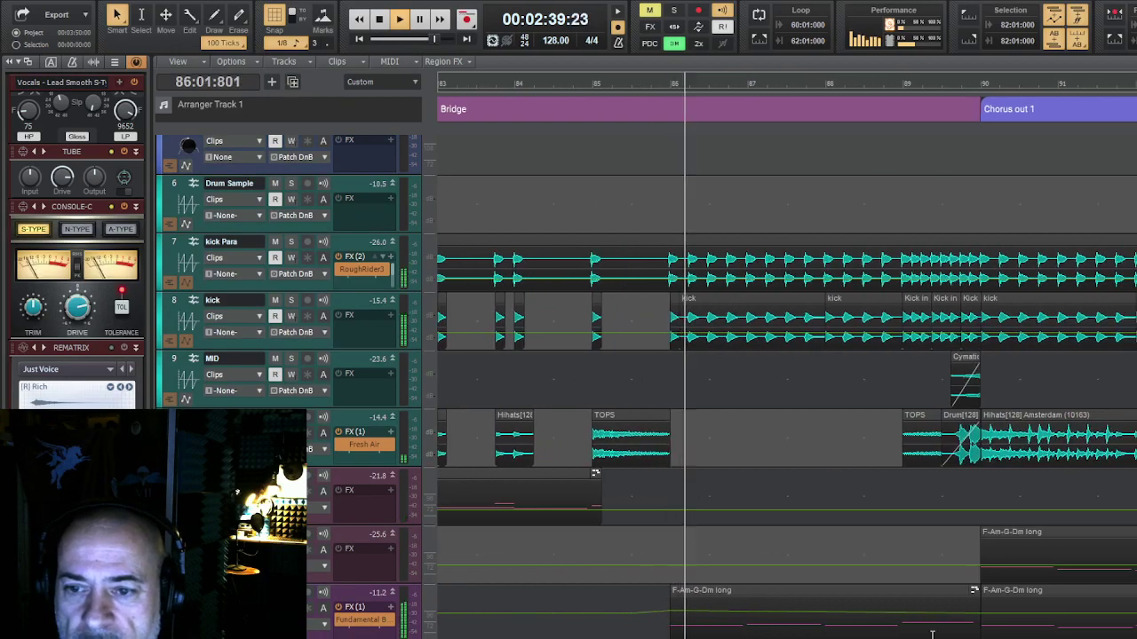
scroll(780, 461, "down", 5)
scroll(780, 469, "down", 12)
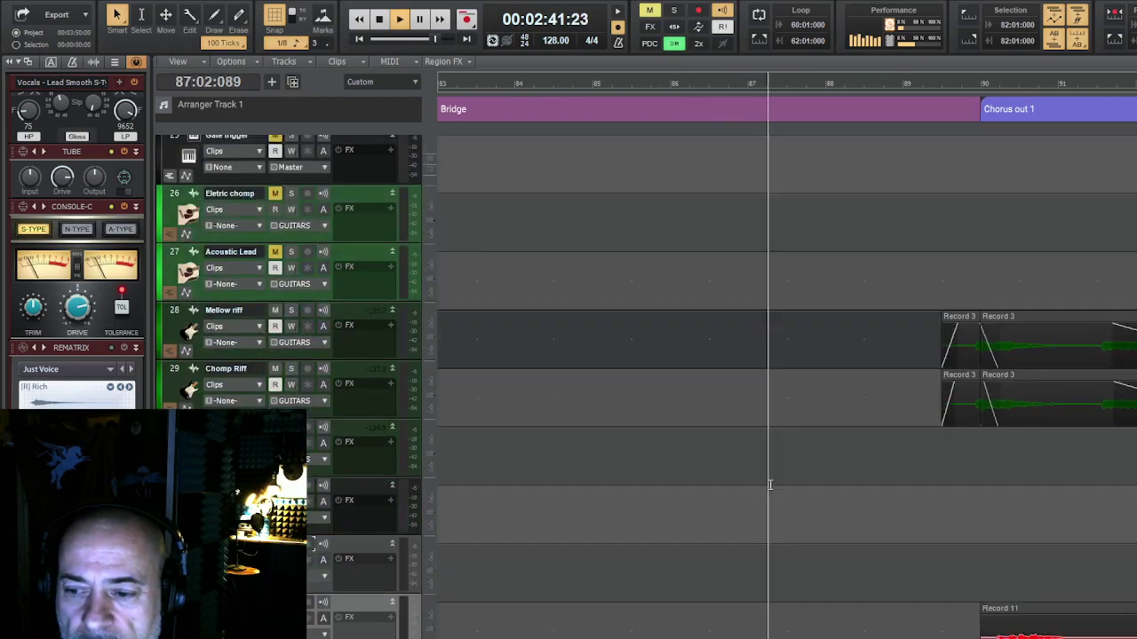
scroll(776, 502, "down", 4)
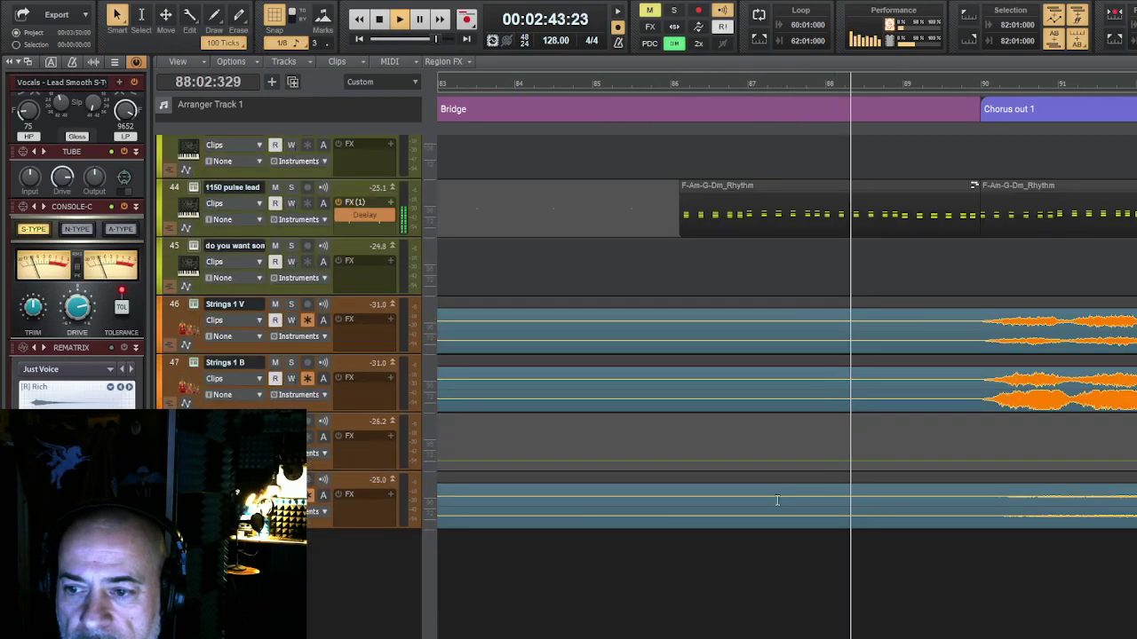
scroll(772, 498, "up", 6)
scroll(769, 490, "up", 13)
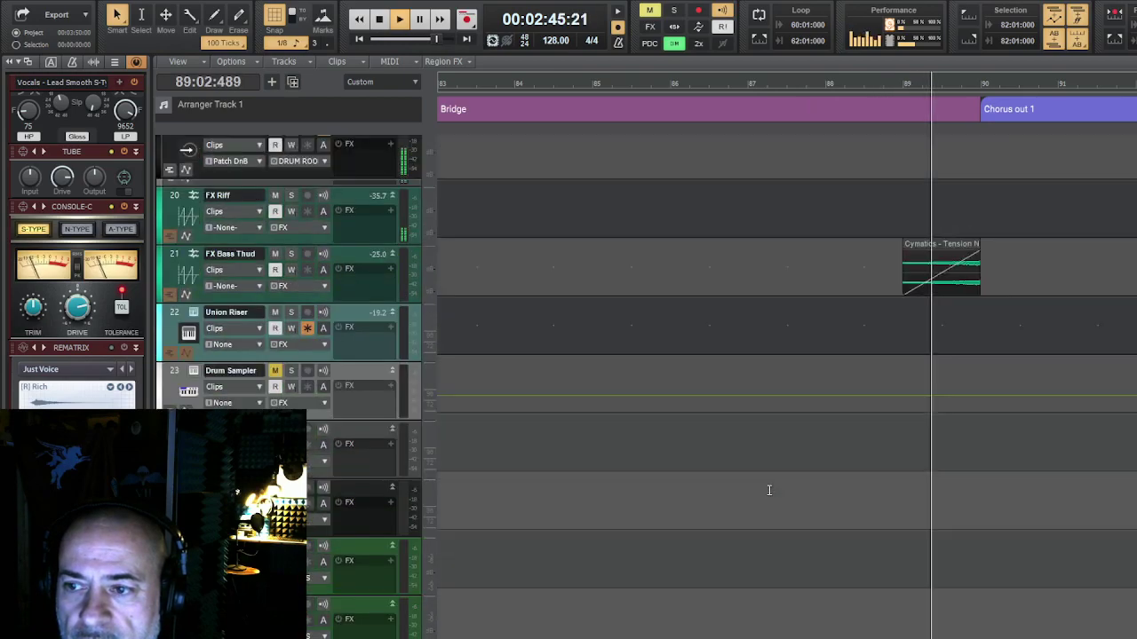
scroll(769, 491, "up", 3)
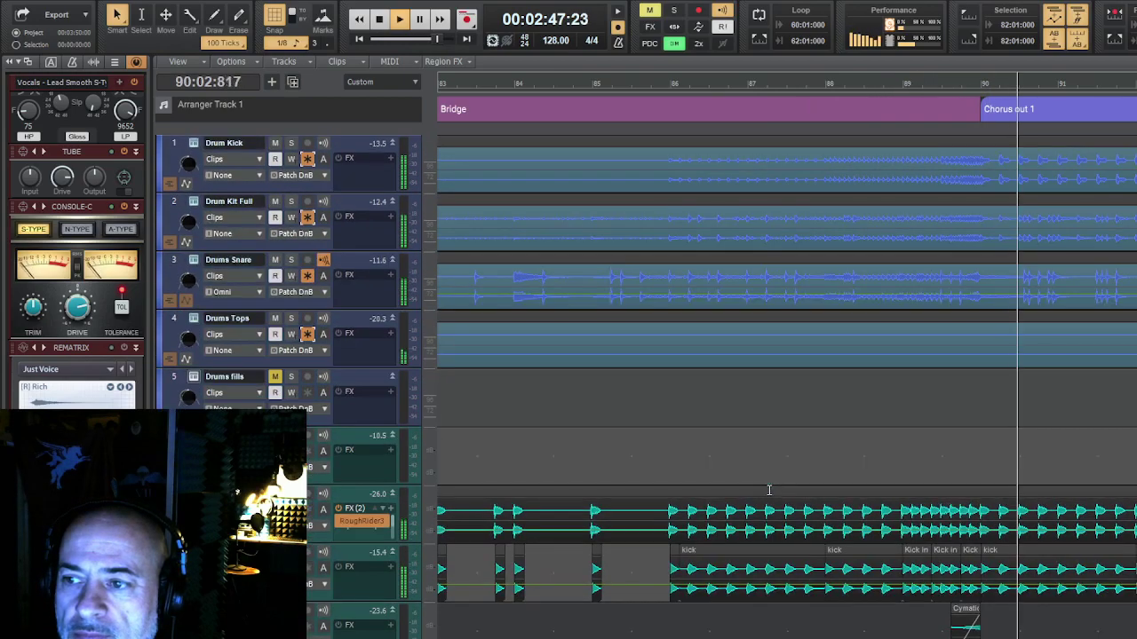
scroll(769, 488, "down", 13)
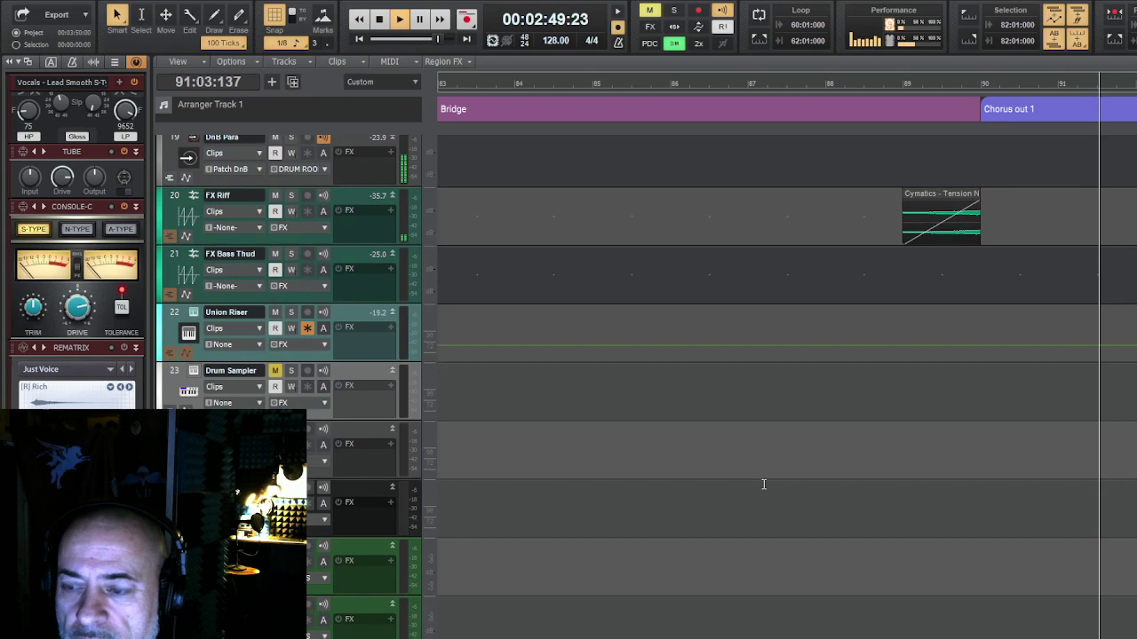
scroll(762, 484, "down", 2)
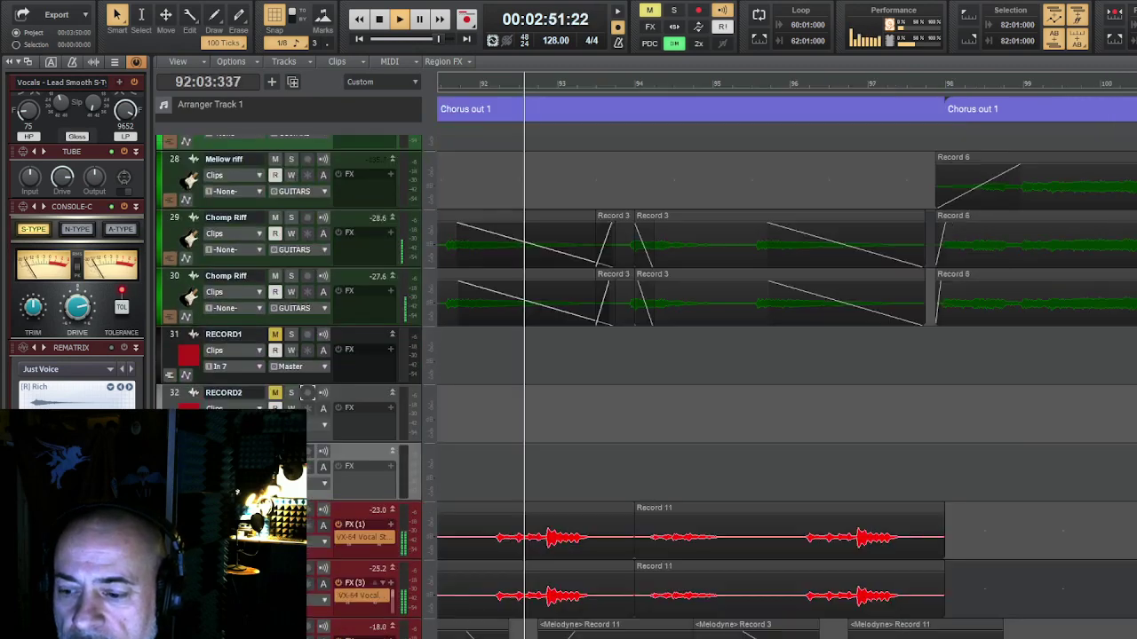
scroll(824, 484, "down", 3)
scroll(814, 459, "up", 1)
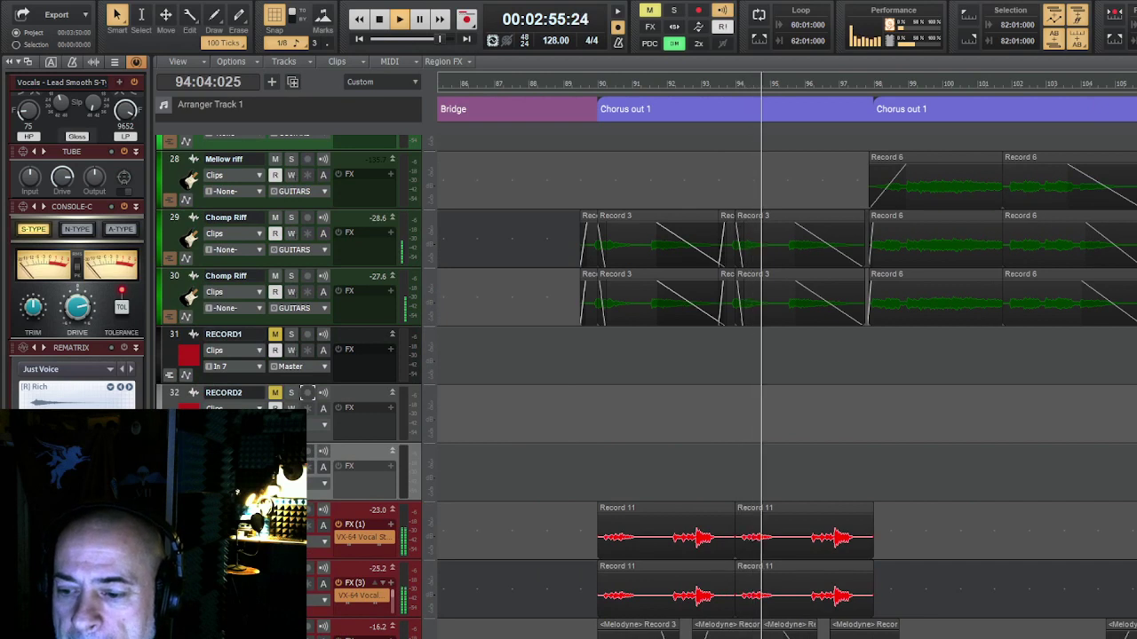
scroll(880, 615, "right", 3)
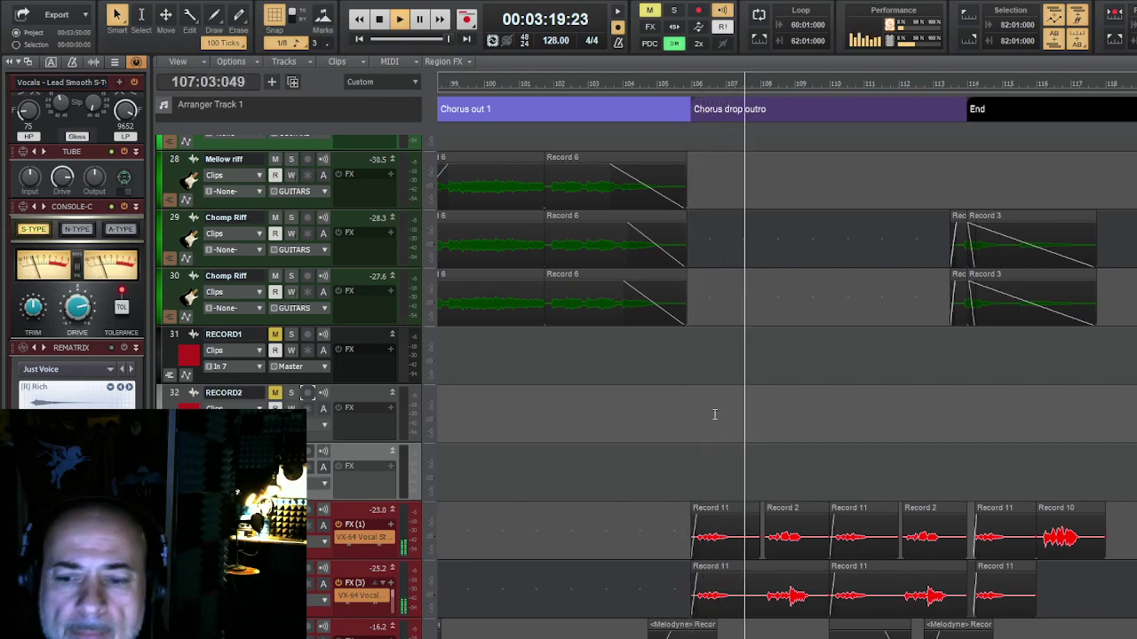
scroll(714, 415, "down", 3)
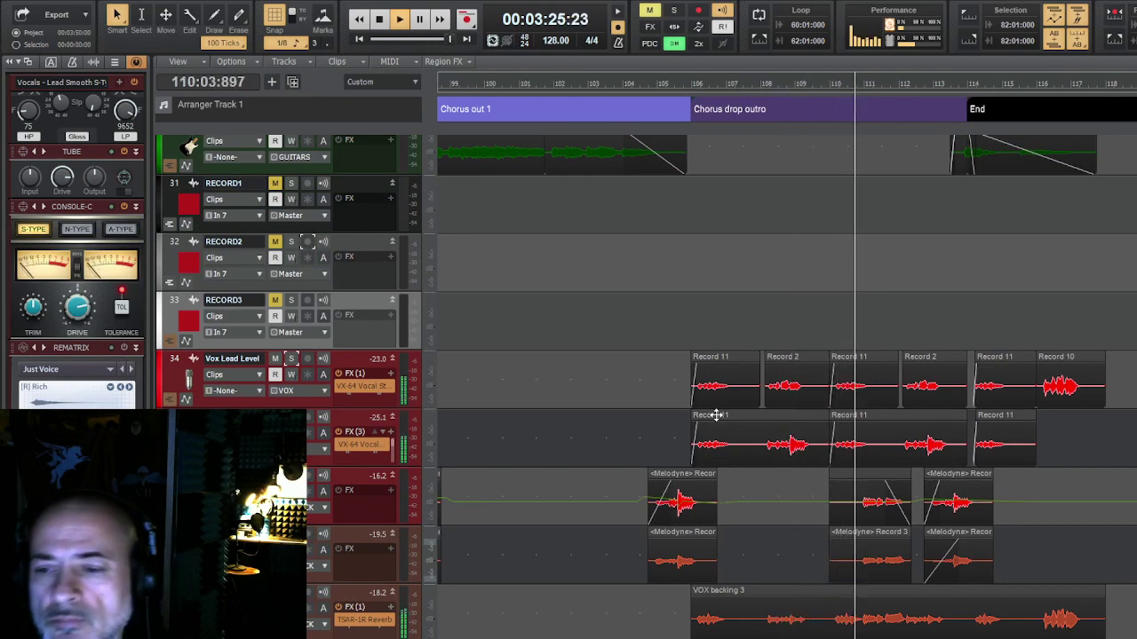
scroll(751, 367, "down", 2)
scroll(783, 366, "up", 7)
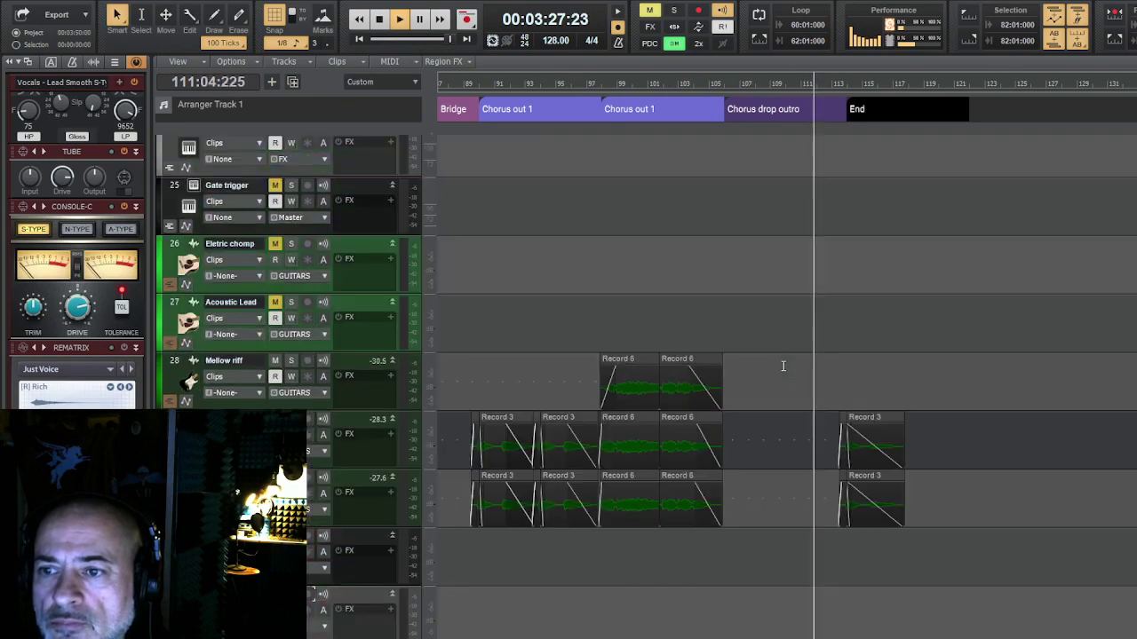
scroll(782, 366, "up", 10)
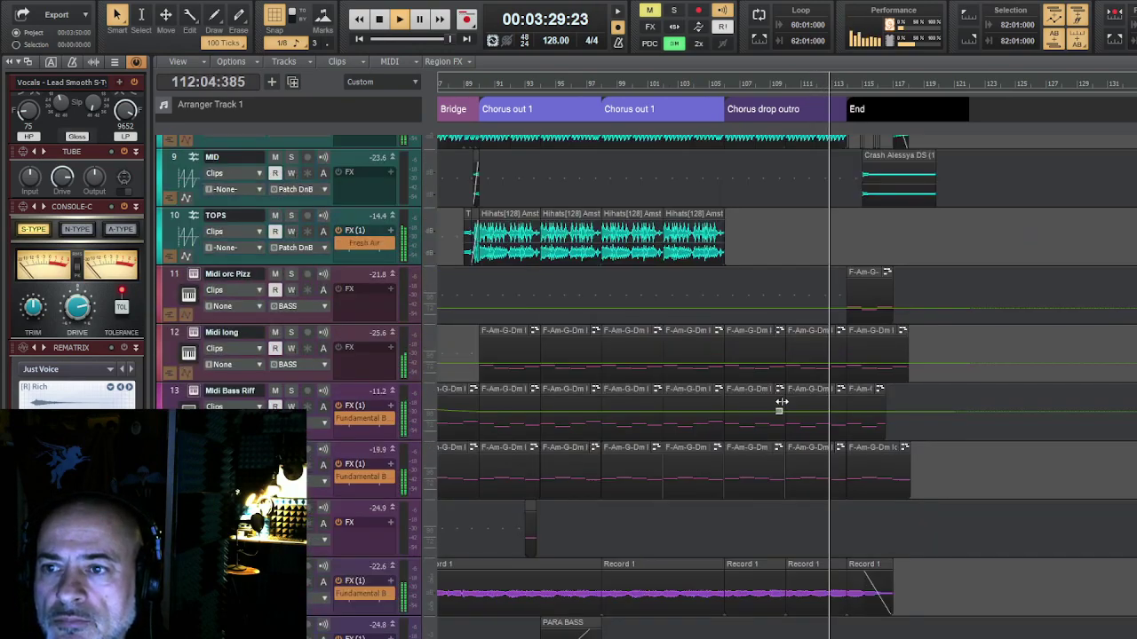
scroll(781, 401, "up", 5)
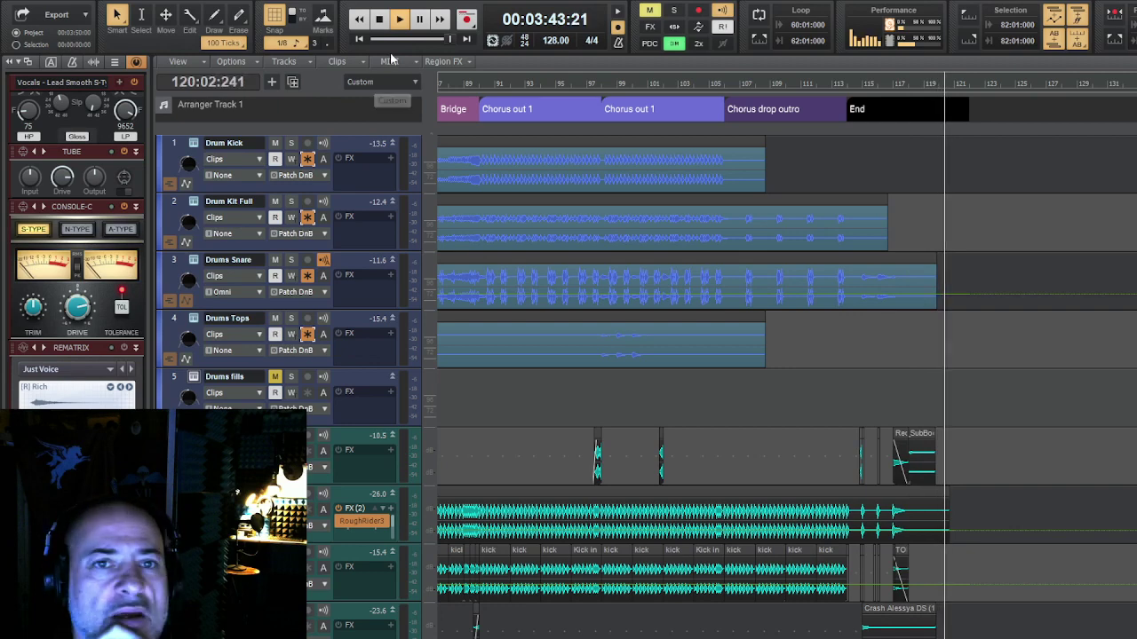
Step: Stop playback and unfreeze the Drums Snare track so its MIDI clips are editable
left_click(382, 27)
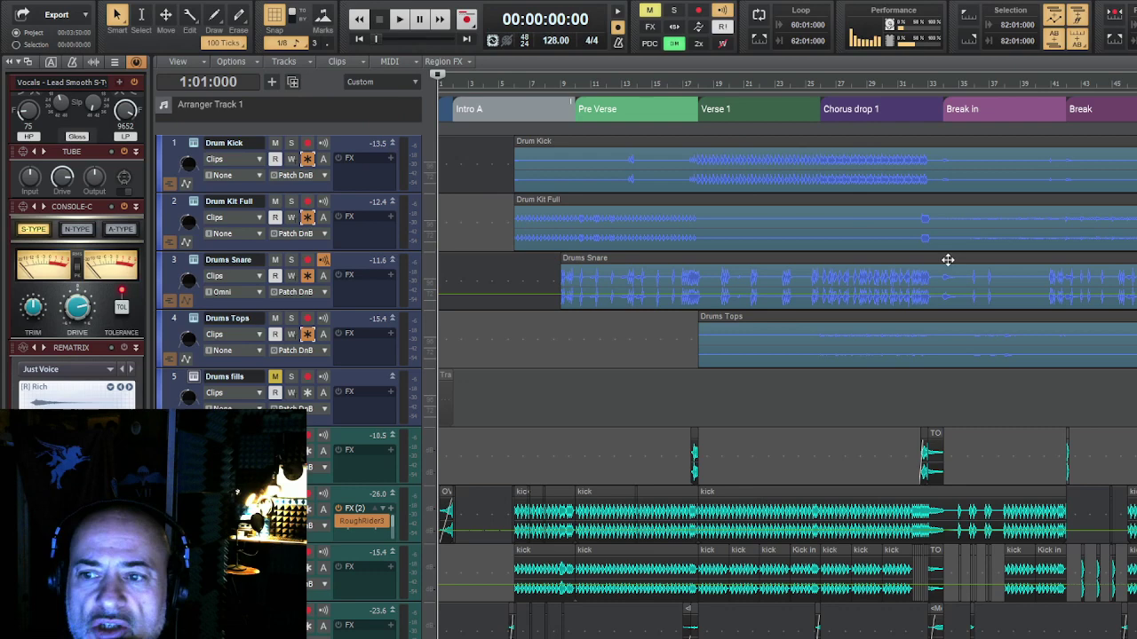
left_click(307, 277)
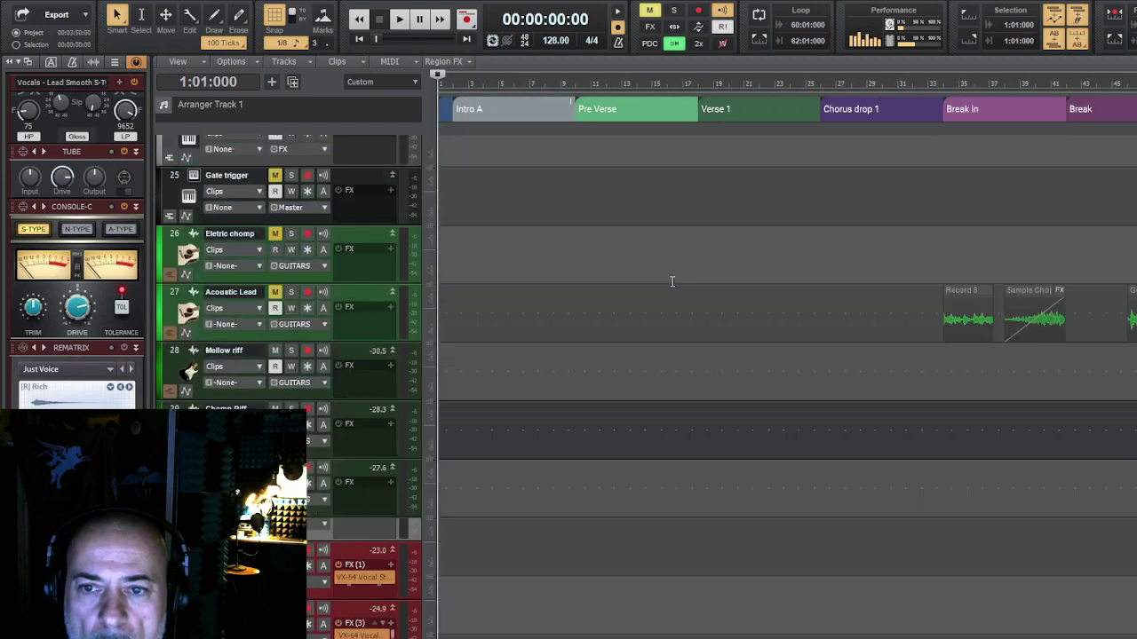
scroll(672, 281, "up", 15)
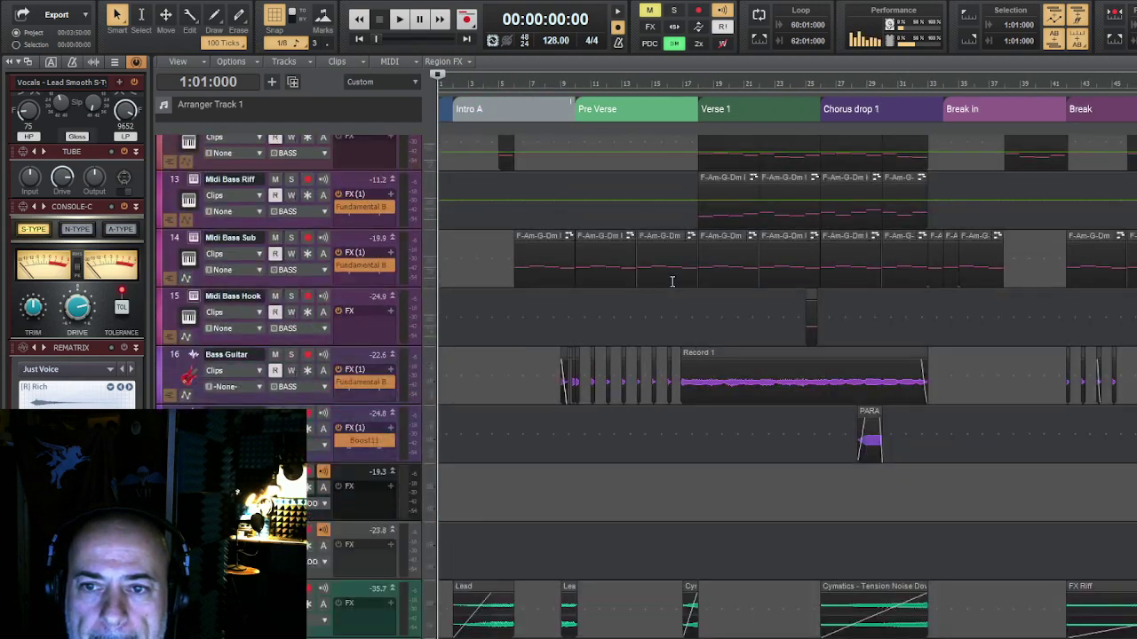
scroll(672, 282, "up", 3)
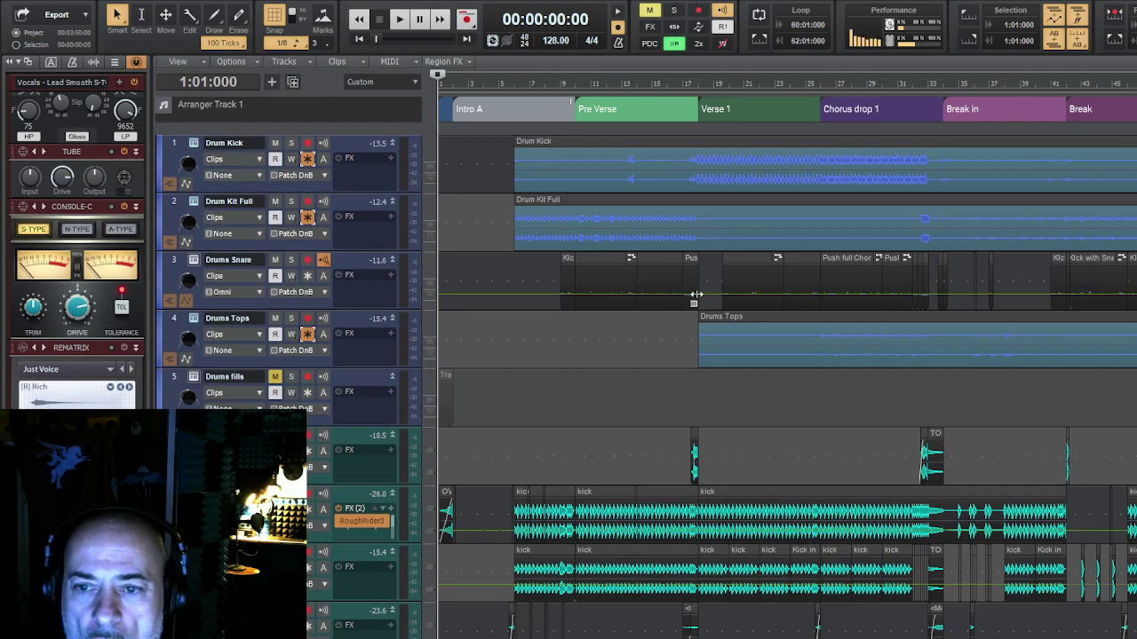
Step: Make the Drums Snare track lane taller
left_click_drag(412, 308, 412, 405)
scroll(712, 321, "up", 3)
scroll(712, 322, "up", 3)
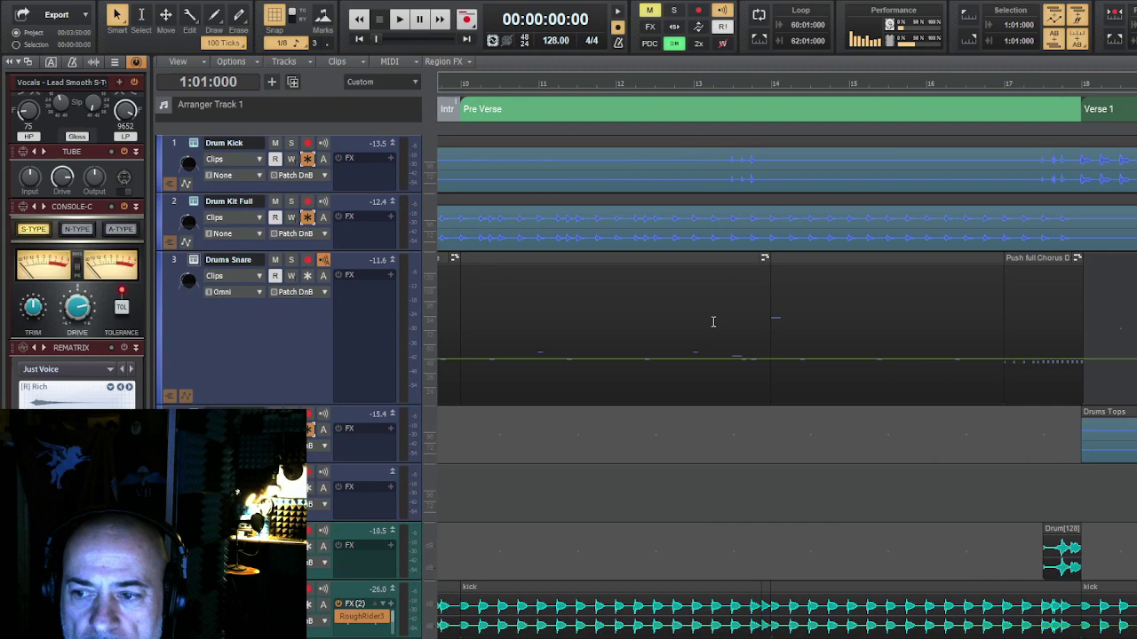
scroll(713, 337, "down", 2)
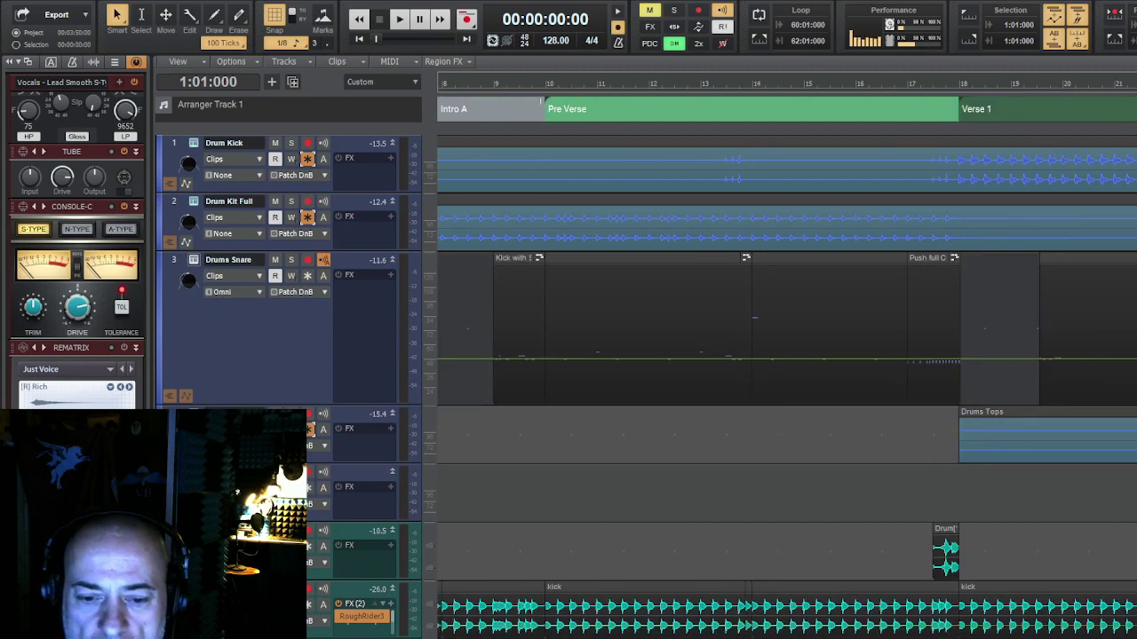
Step: Start playback from bar 50
scroll(787, 355, "right", 10)
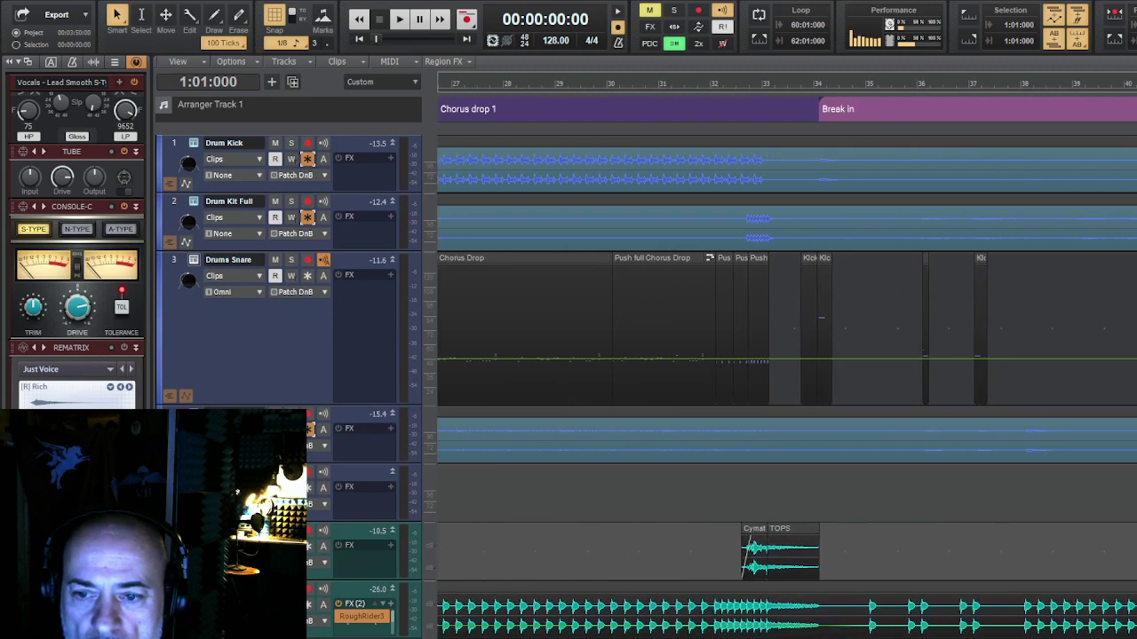
scroll(787, 355, "right", 8)
scroll(787, 355, "left", 10)
scroll(787, 355, "right", 15)
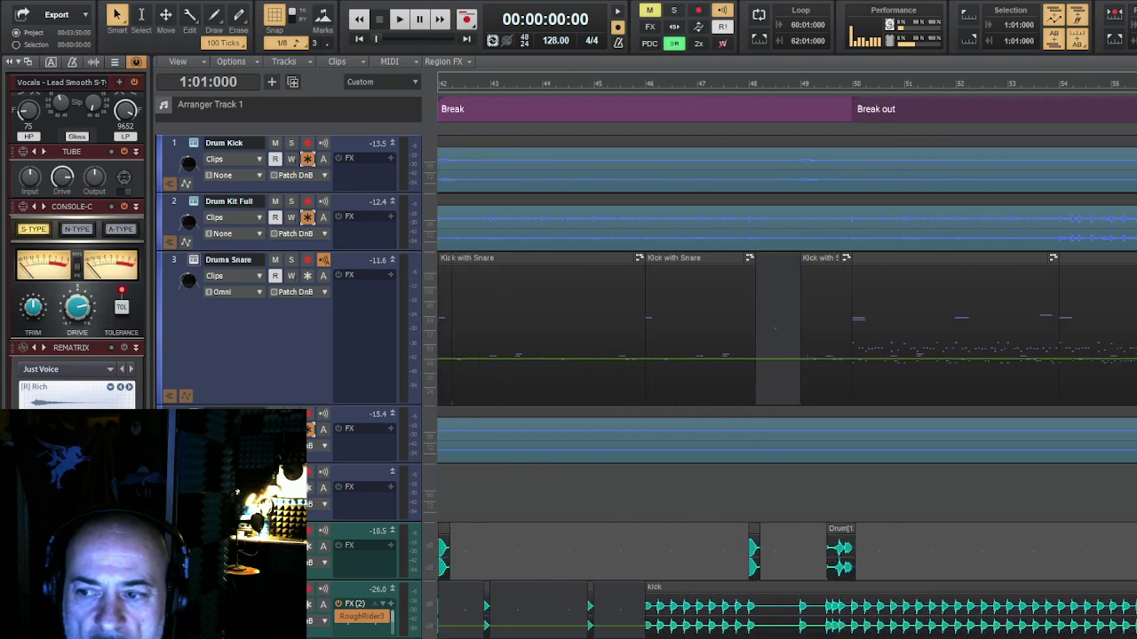
scroll(709, 611, "right", 5)
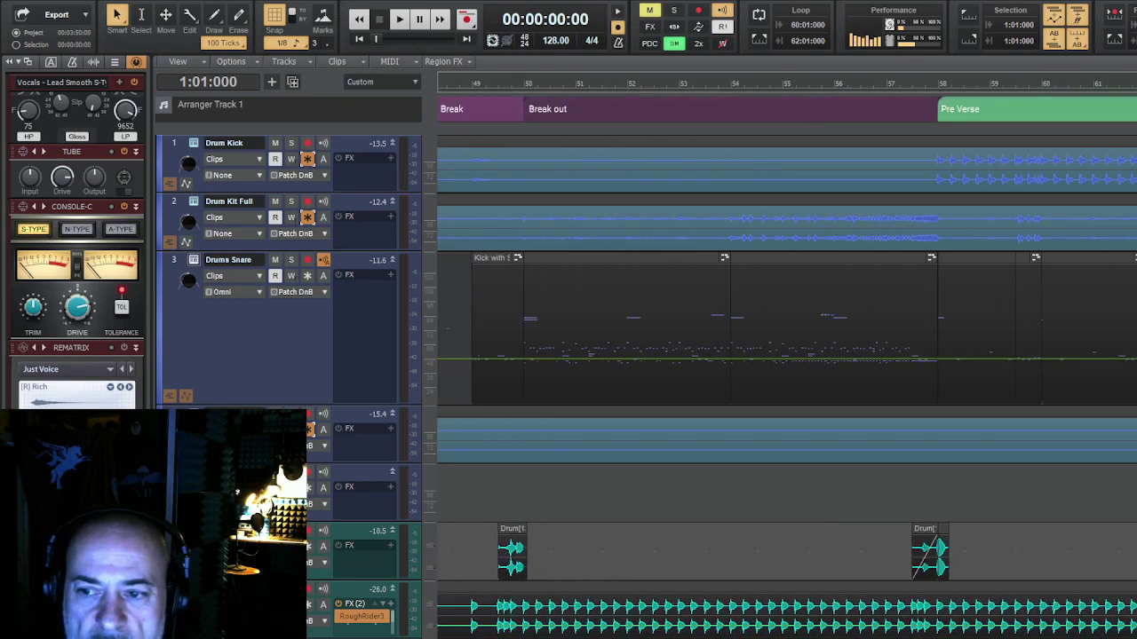
left_click(510, 466)
key("space")
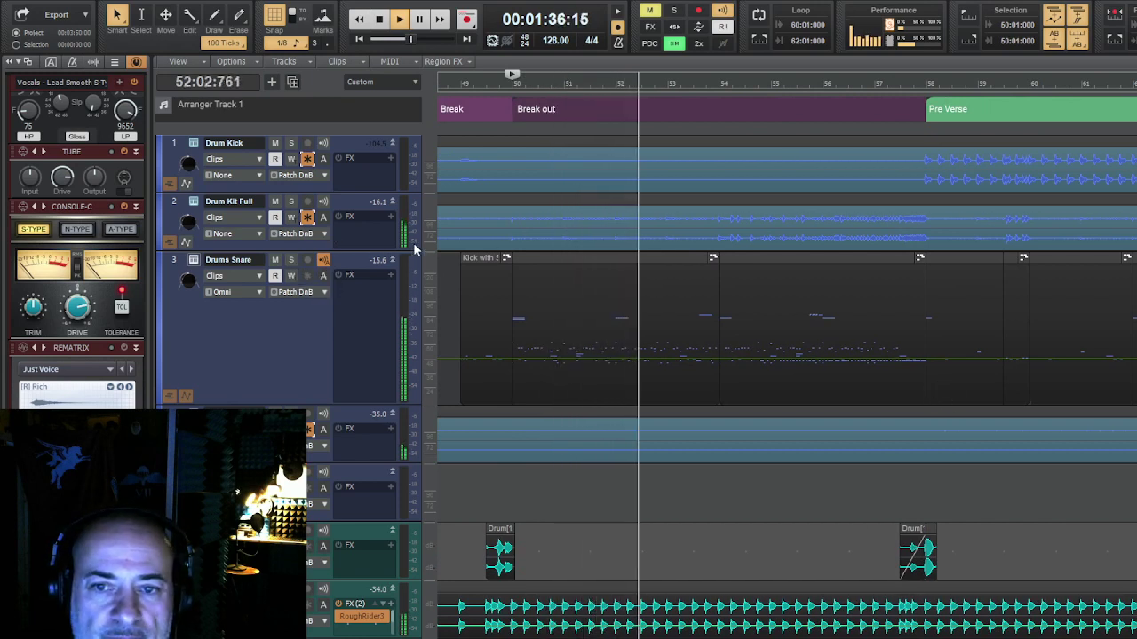
Step: Audition the Drums Snare track solo, then unsolo it and stop playback at bar 50
left_click(290, 259)
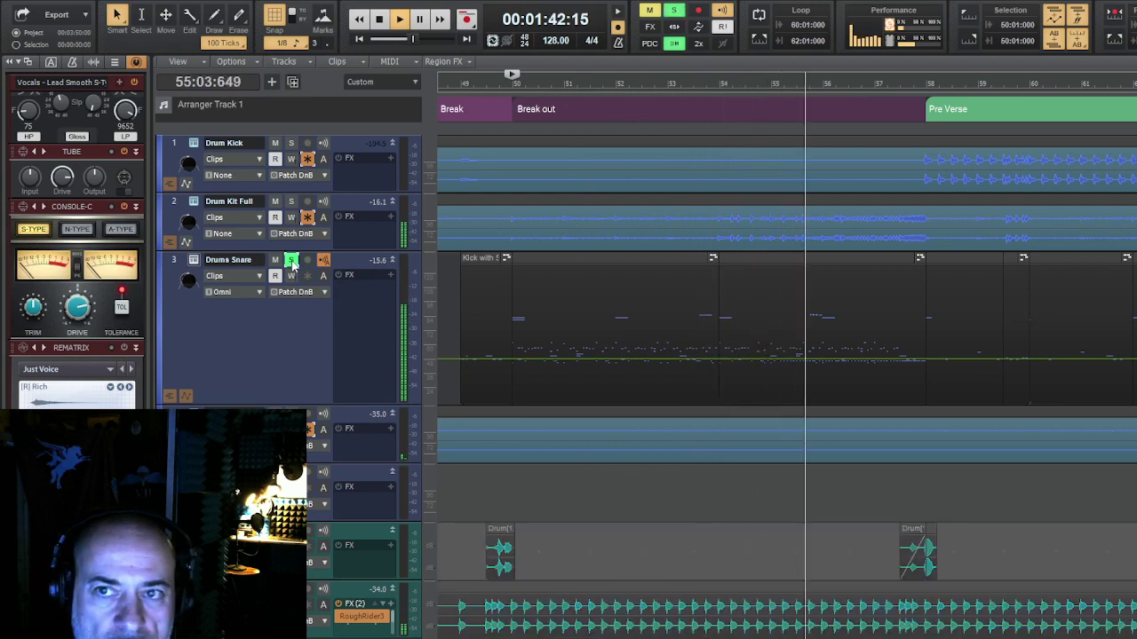
left_click(292, 260)
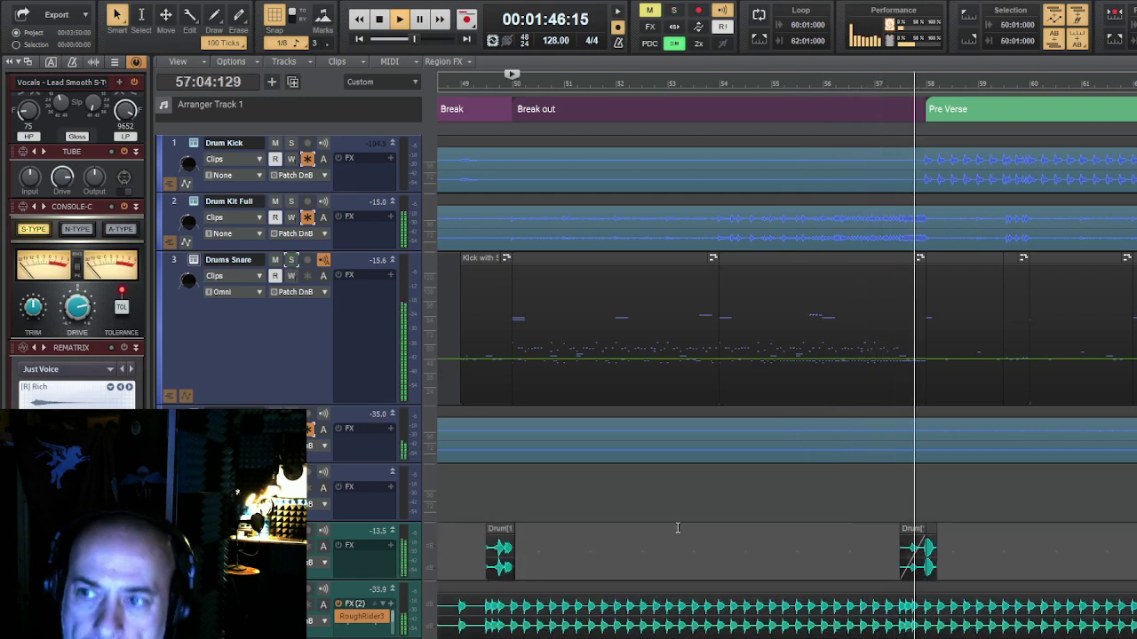
left_click(380, 19)
Step: Unfreeze the Drum Kit Full track to reveal its MIDI clips
left_click(308, 218)
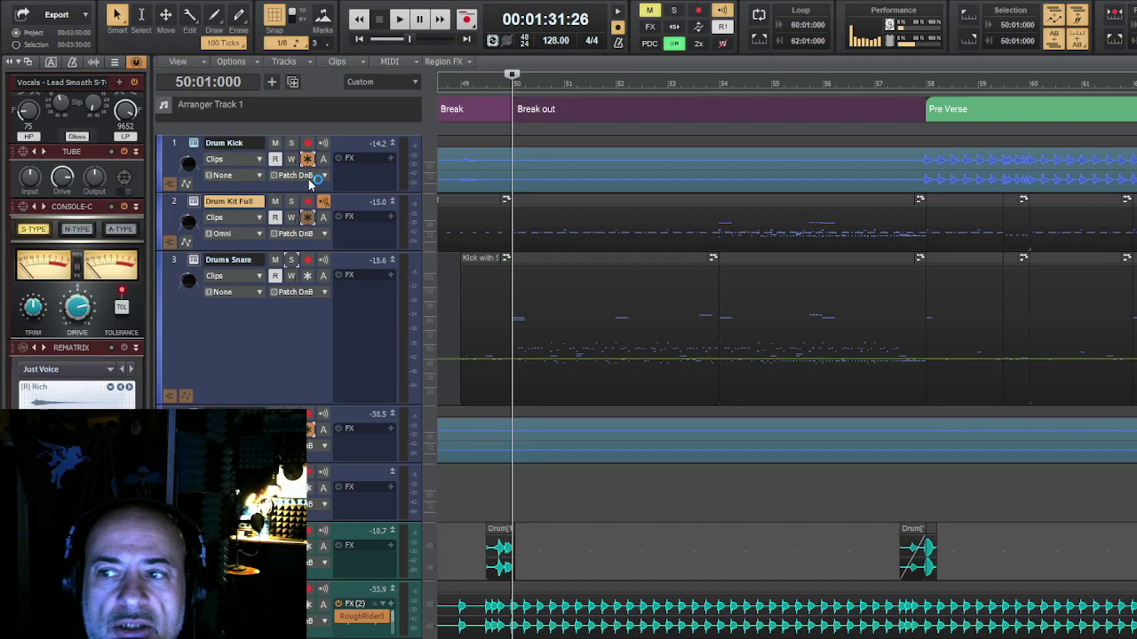
scroll(718, 277, "down", 10)
scroll(538, 278, "up", 7)
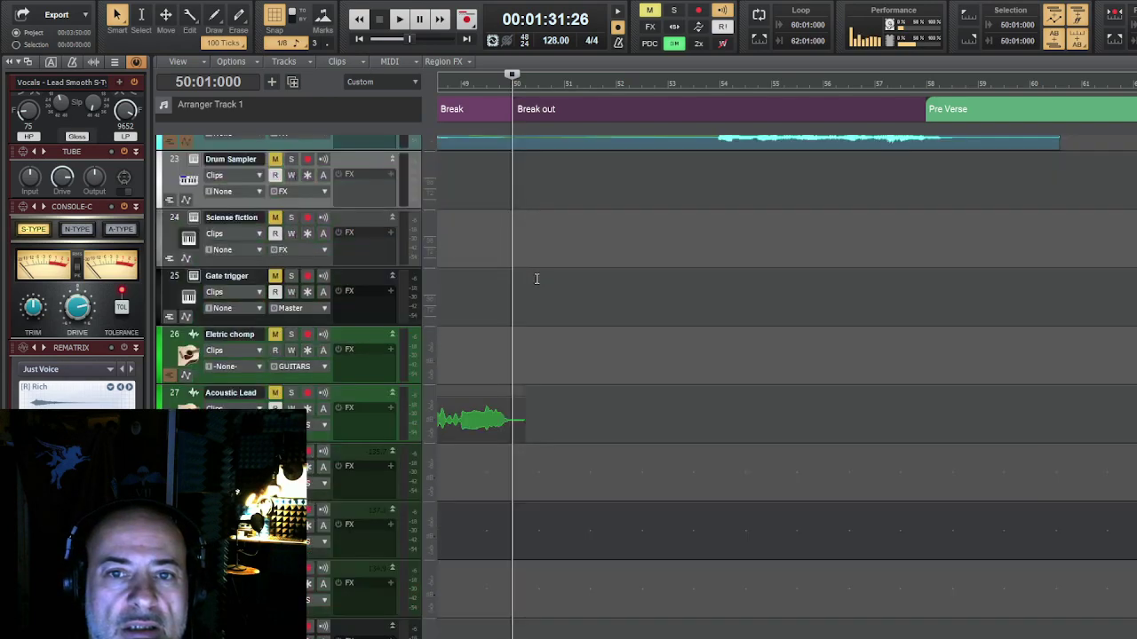
scroll(538, 278, "up", 5)
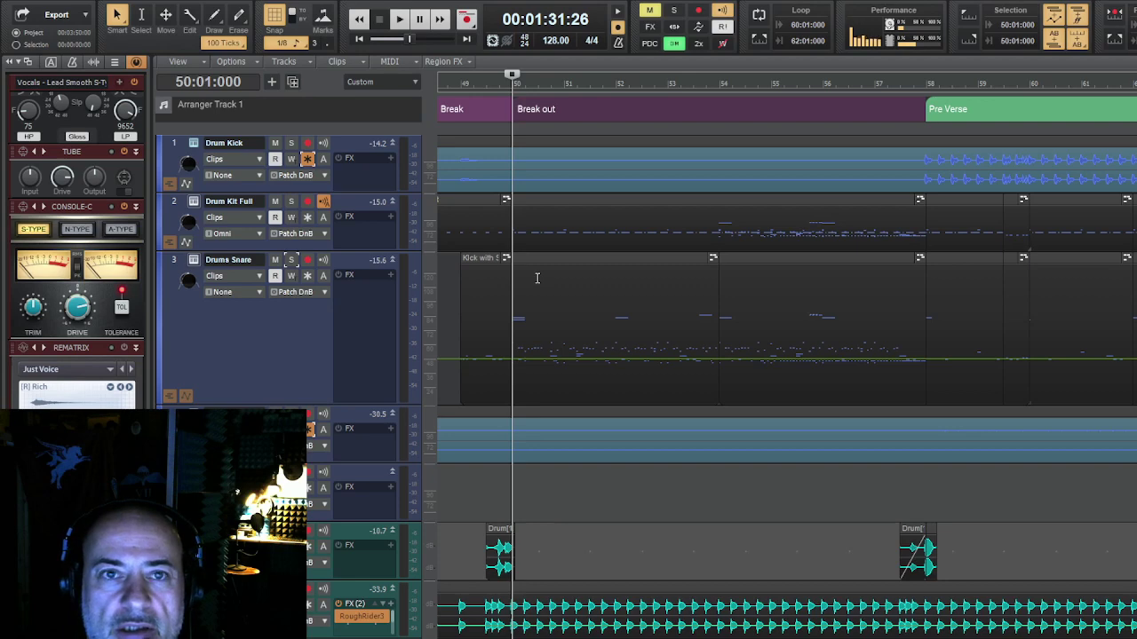
Step: Show the drum MIDI notes in the Piano Roll across bars 98–107
key("alt+2")
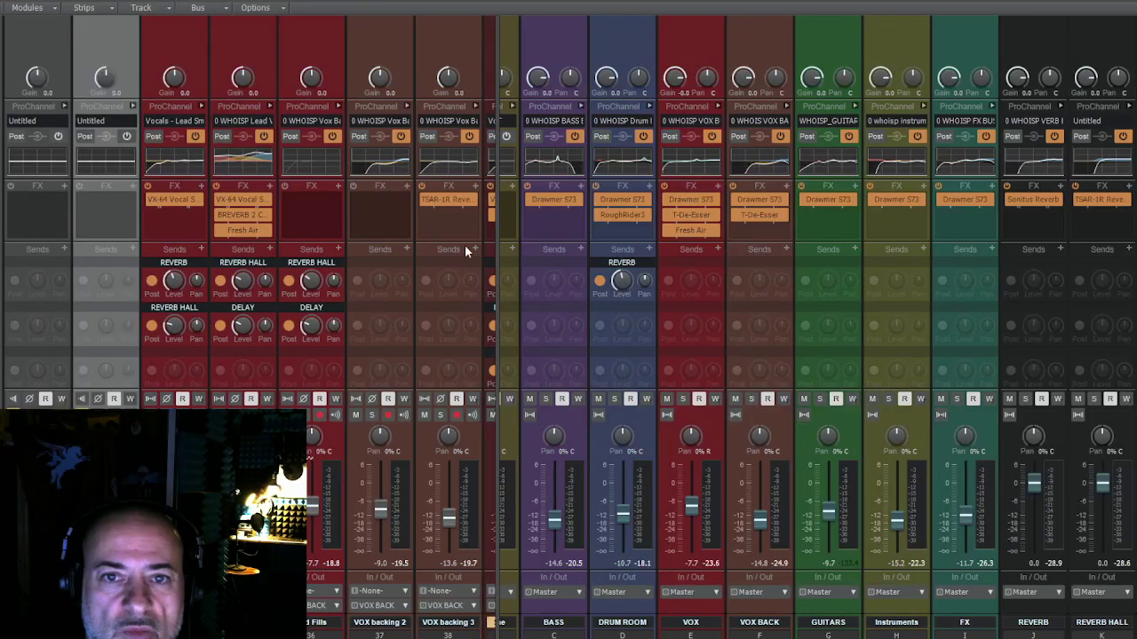
key("alt+3")
scroll(607, 271, "up", 2)
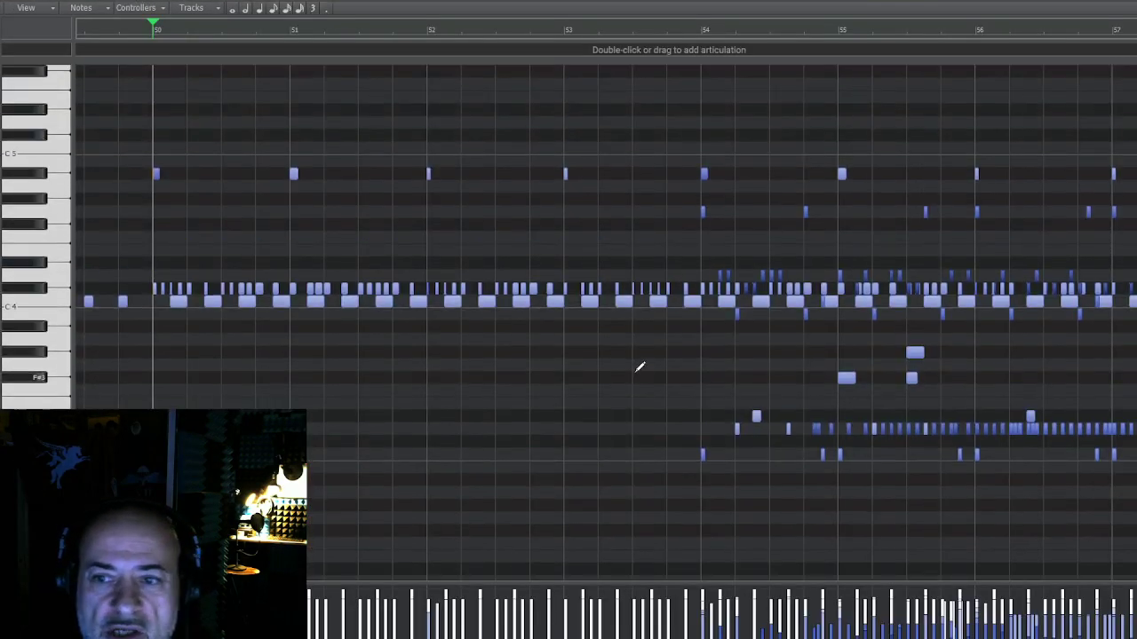
scroll(653, 374, "down", 6)
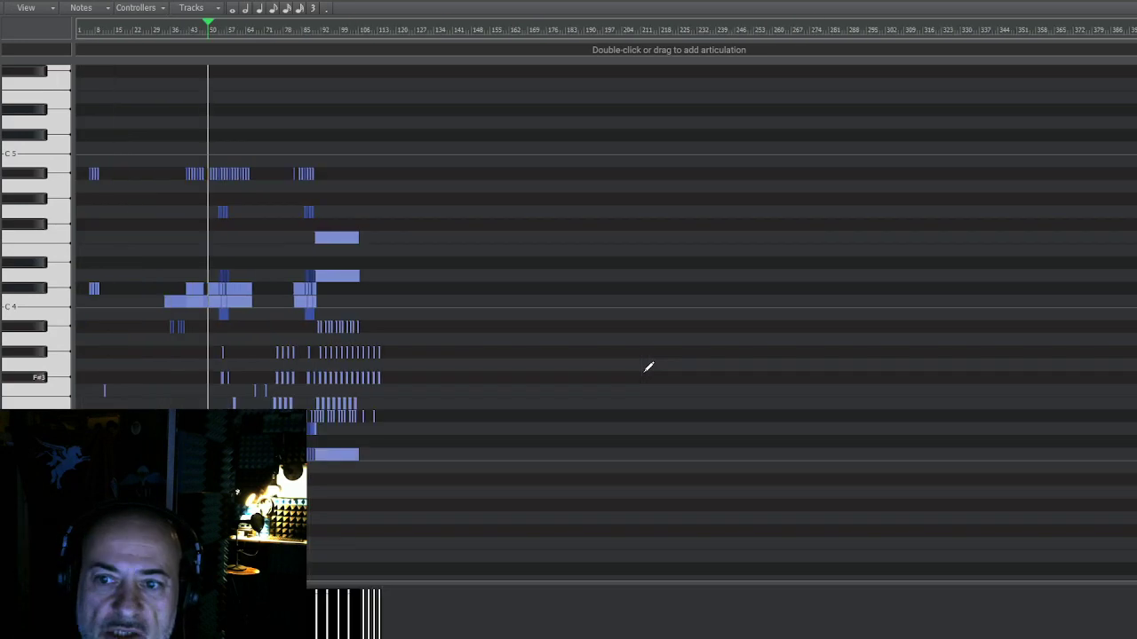
scroll(647, 367, "down", 5)
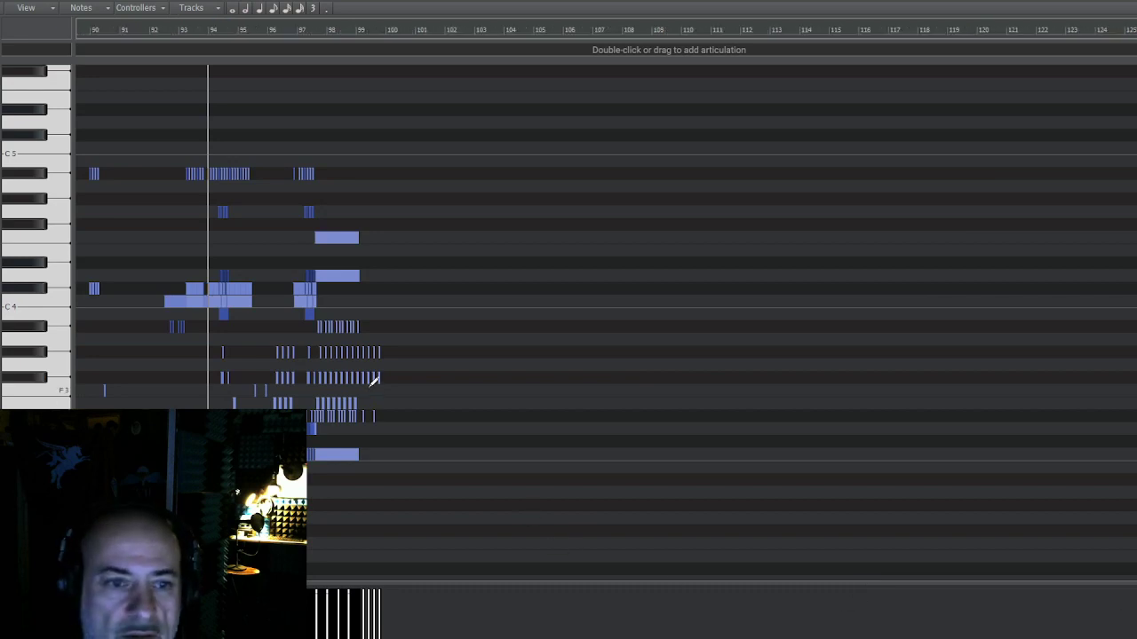
scroll(426, 377, "up", 8)
scroll(480, 378, "down", 1)
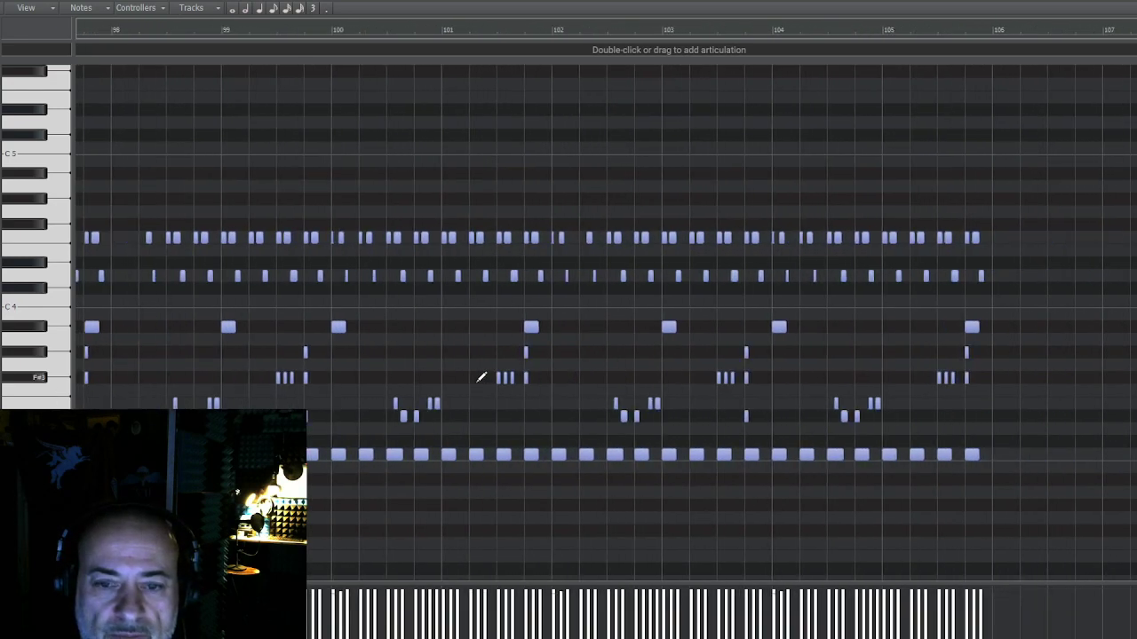
left_click(67, 2)
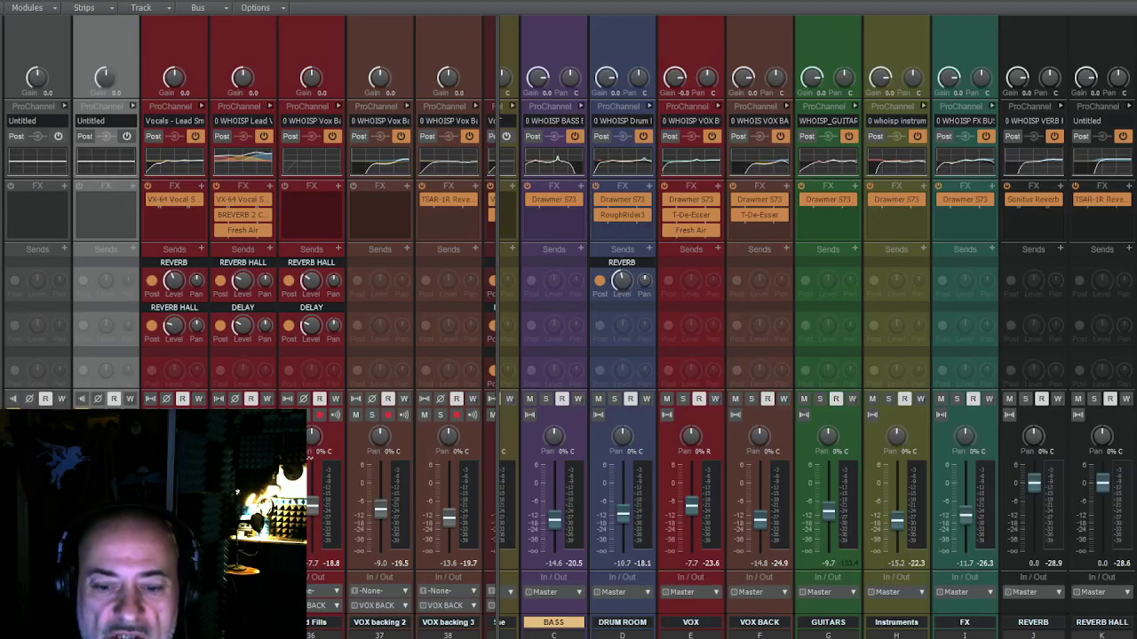
scroll(818, 328, "right", 1)
scroll(817, 329, "left", 3)
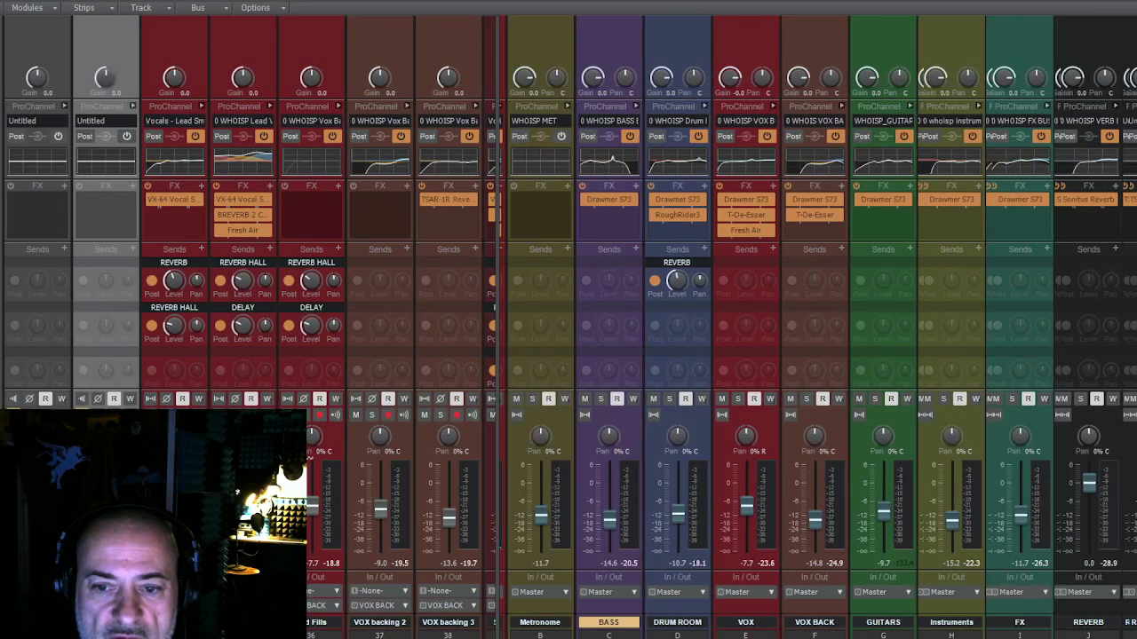
scroll(249, 329, "left", 9)
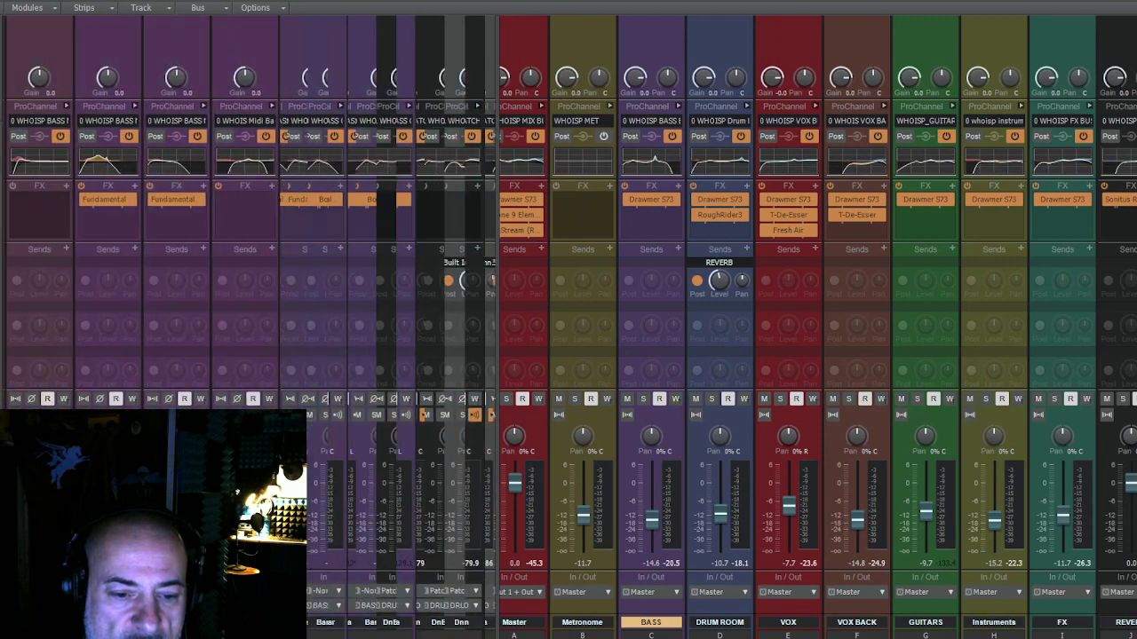
scroll(249, 328, "right", 20)
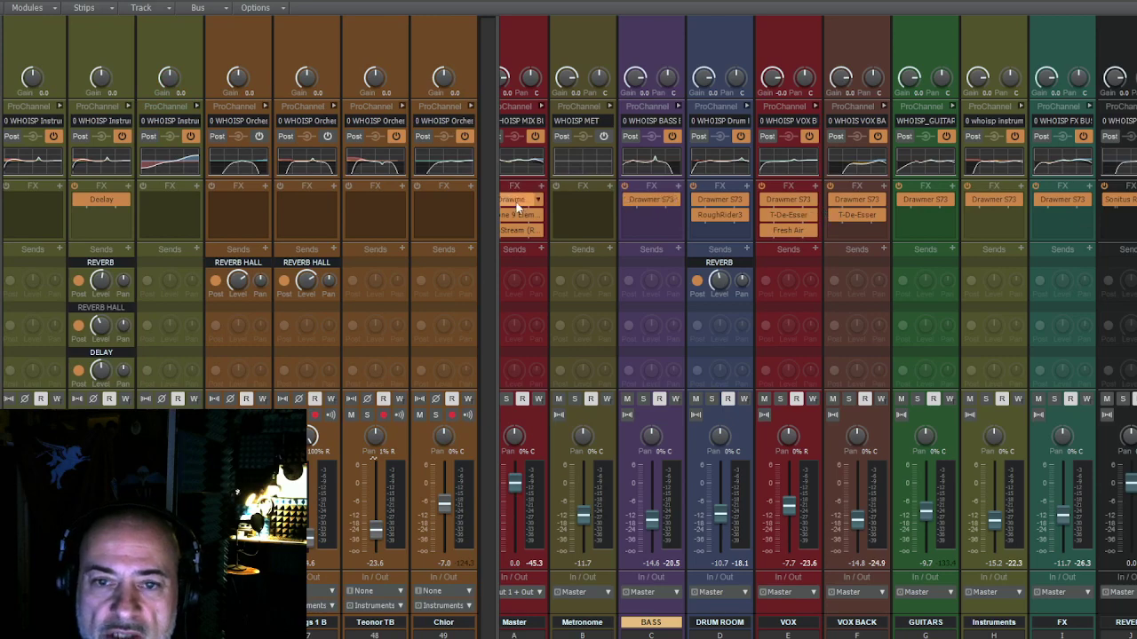
scroll(828, 329, "left", 1)
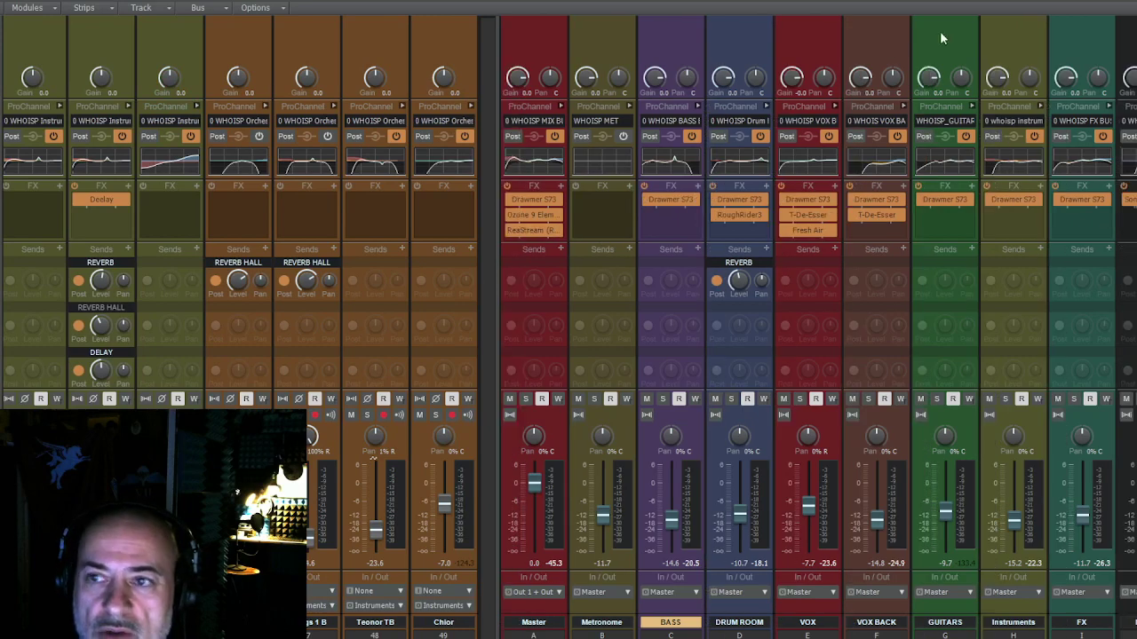
key("alt+2")
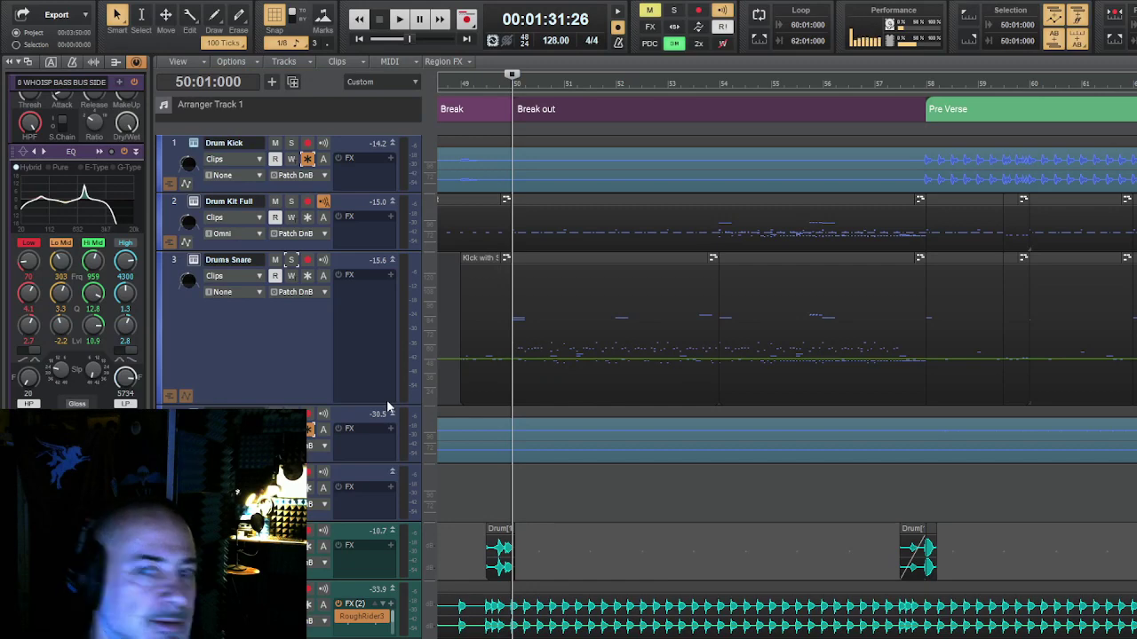
Step: Rewind the transport so the Now Time reads 00:00:00:00
scroll(605, 471, "down", 2)
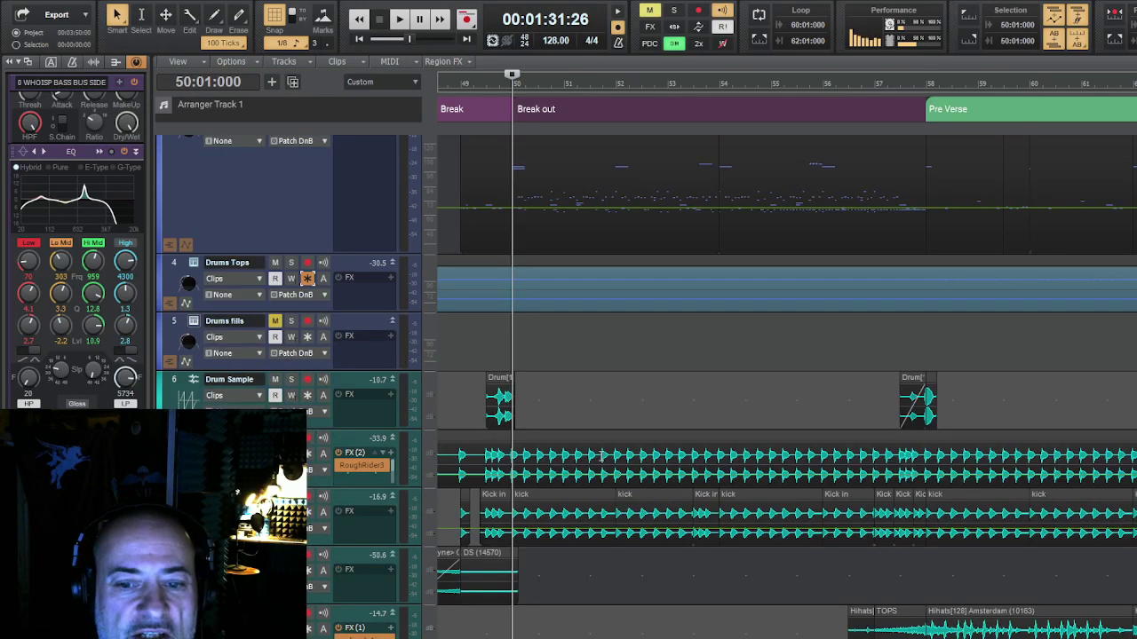
scroll(597, 452, "down", 4)
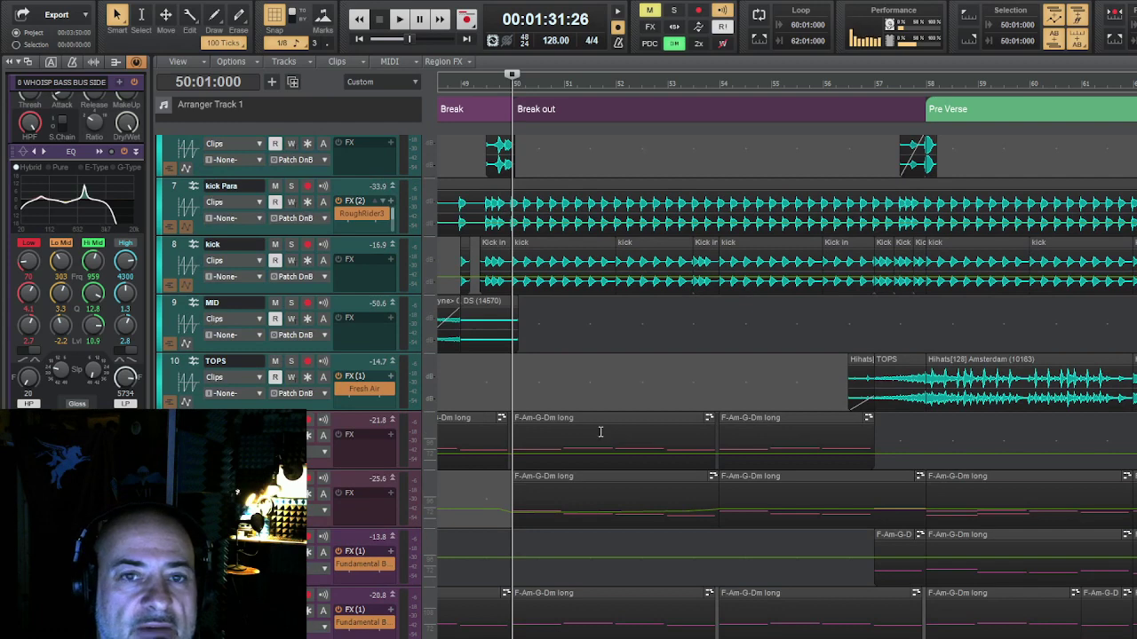
scroll(600, 432, "up", 6)
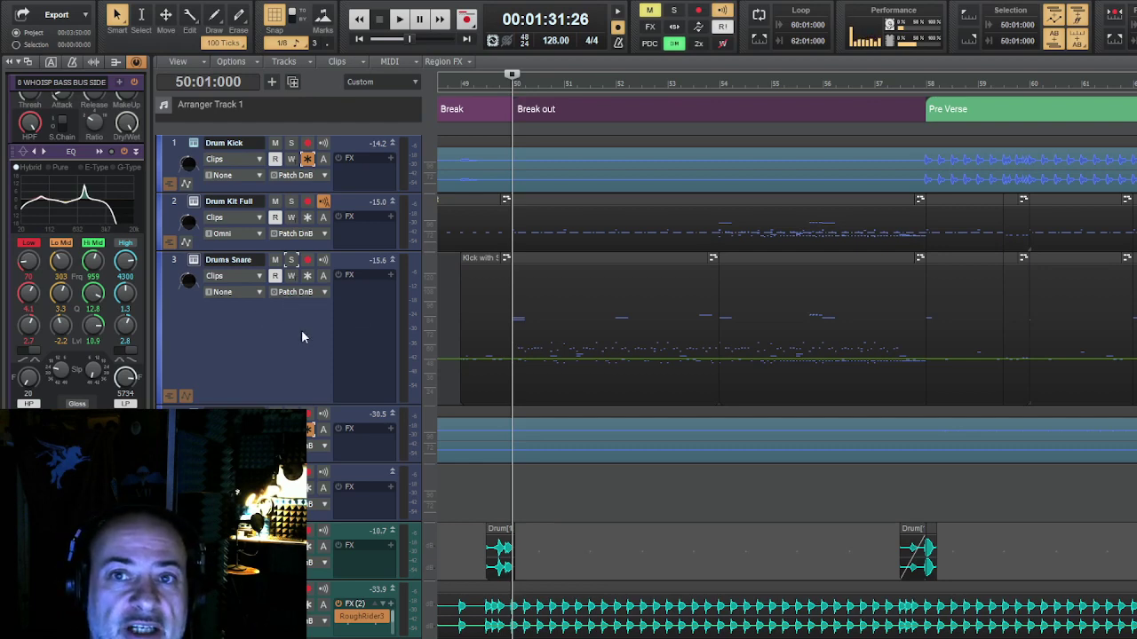
left_click(360, 40)
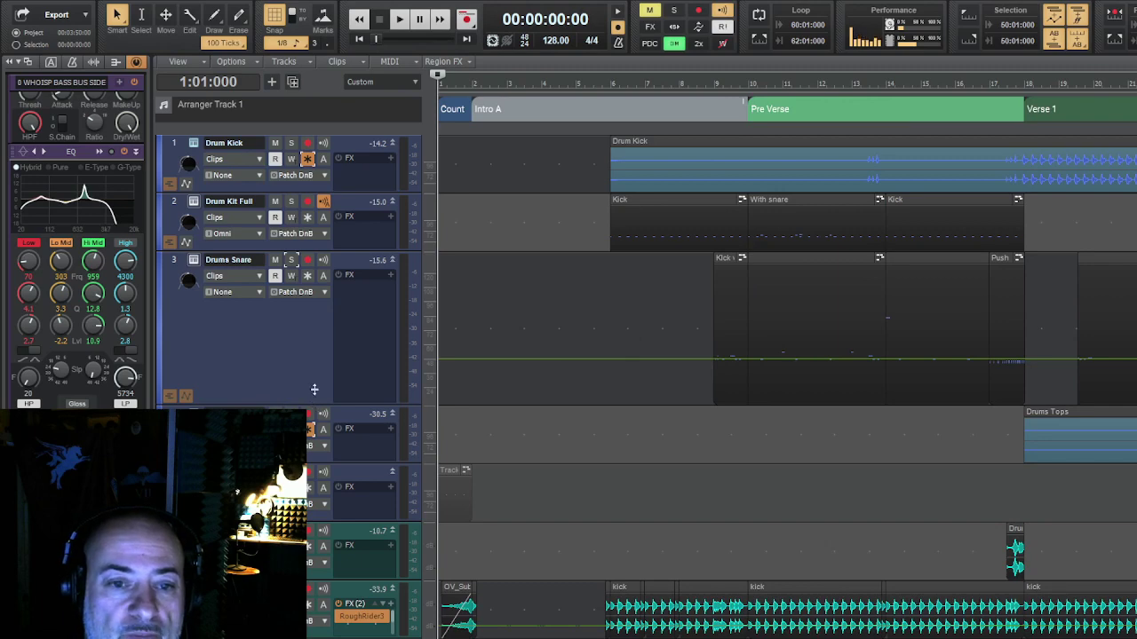
Step: Drag the Drums Snare track shorter, then browse the arrangement across and down
left_click_drag(313, 389, 316, 331)
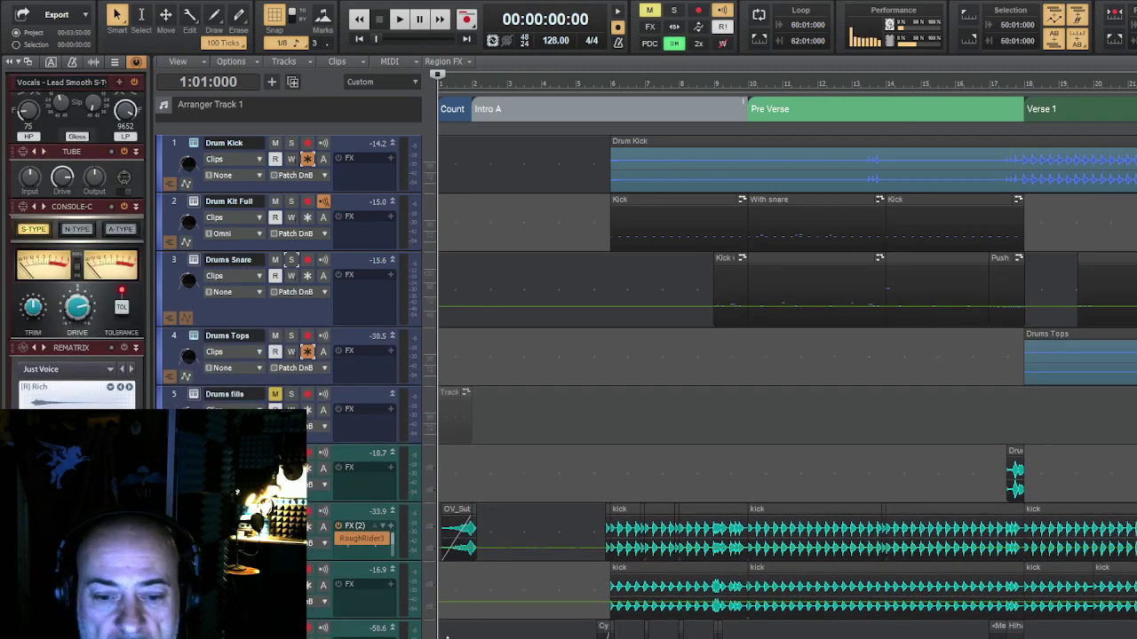
scroll(289, 260, "right", 20)
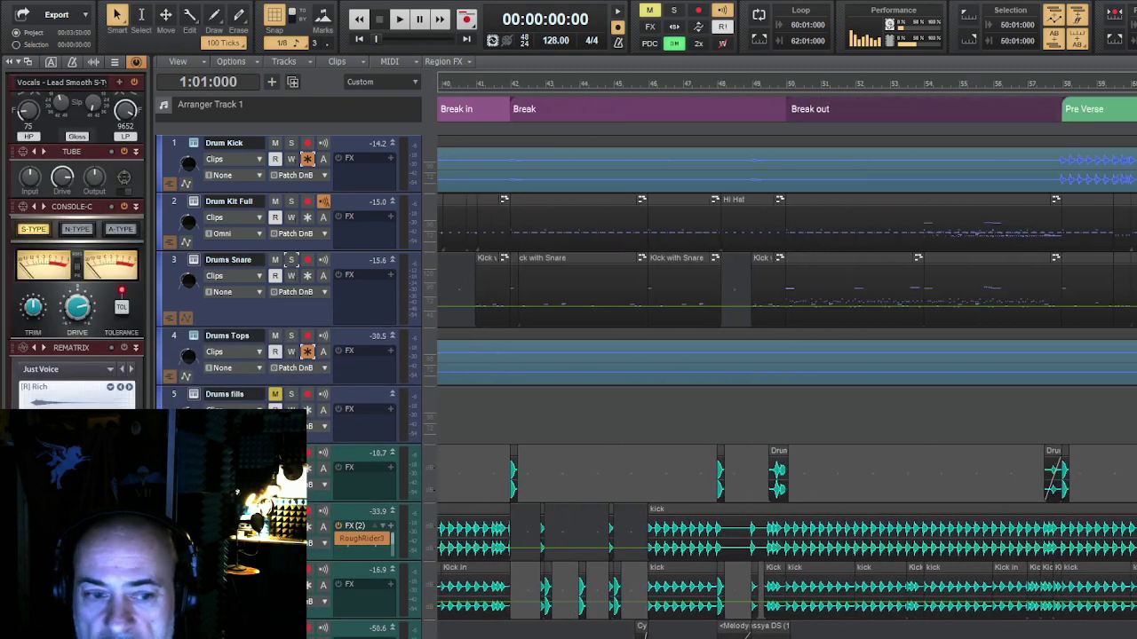
scroll(290, 260, "right", 13)
scroll(851, 425, "down", 3)
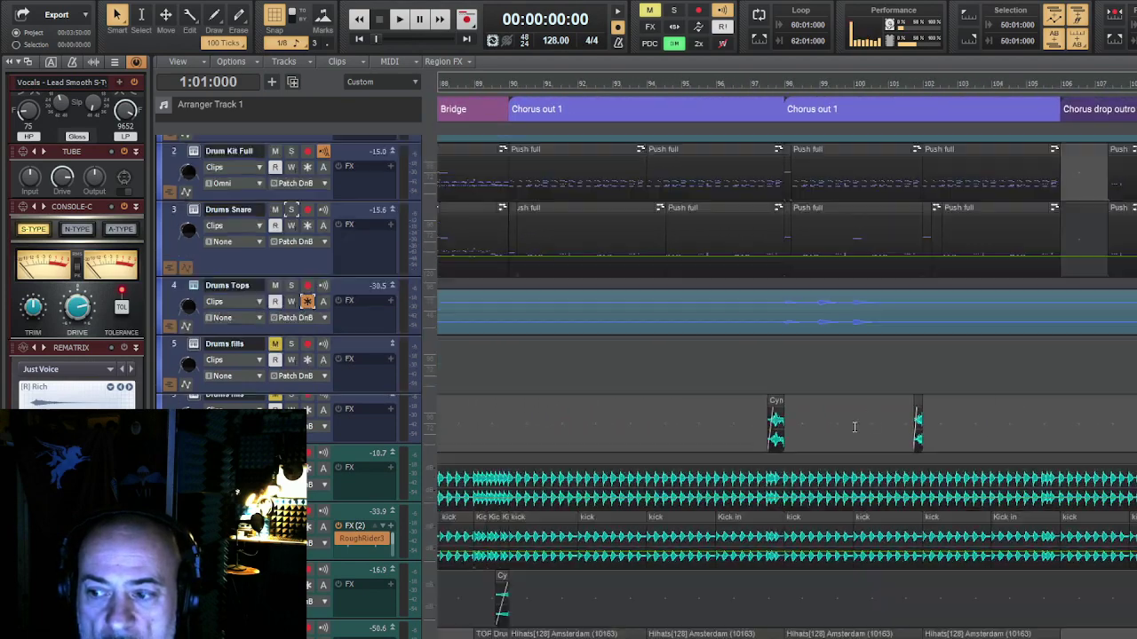
scroll(851, 425, "down", 2)
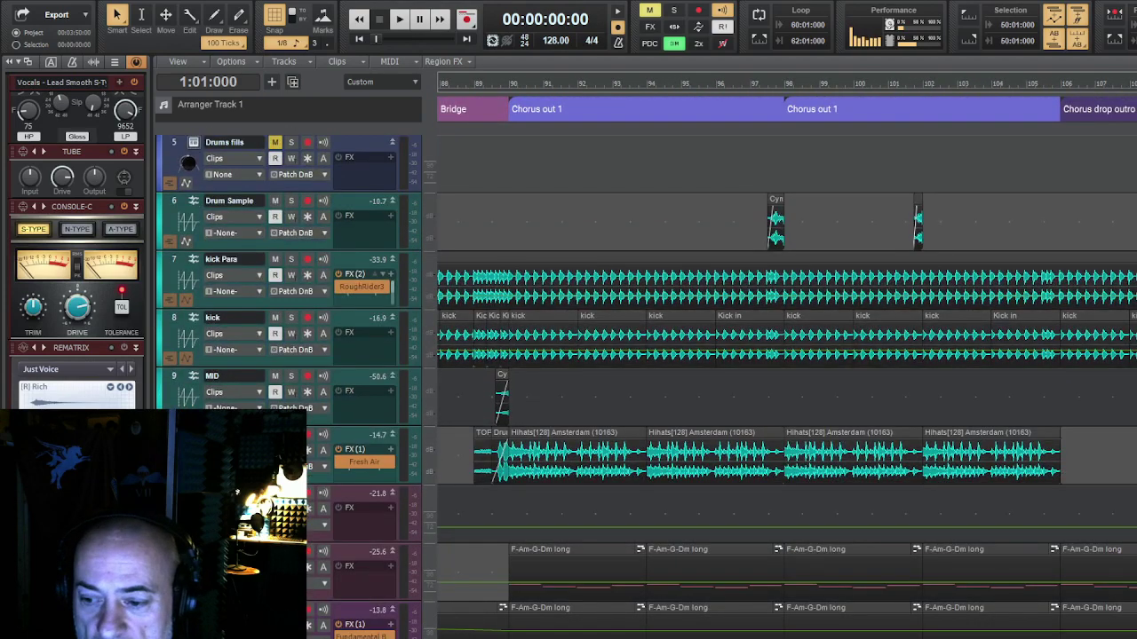
scroll(786, 355, "right", 4)
scroll(988, 629, "down", 4)
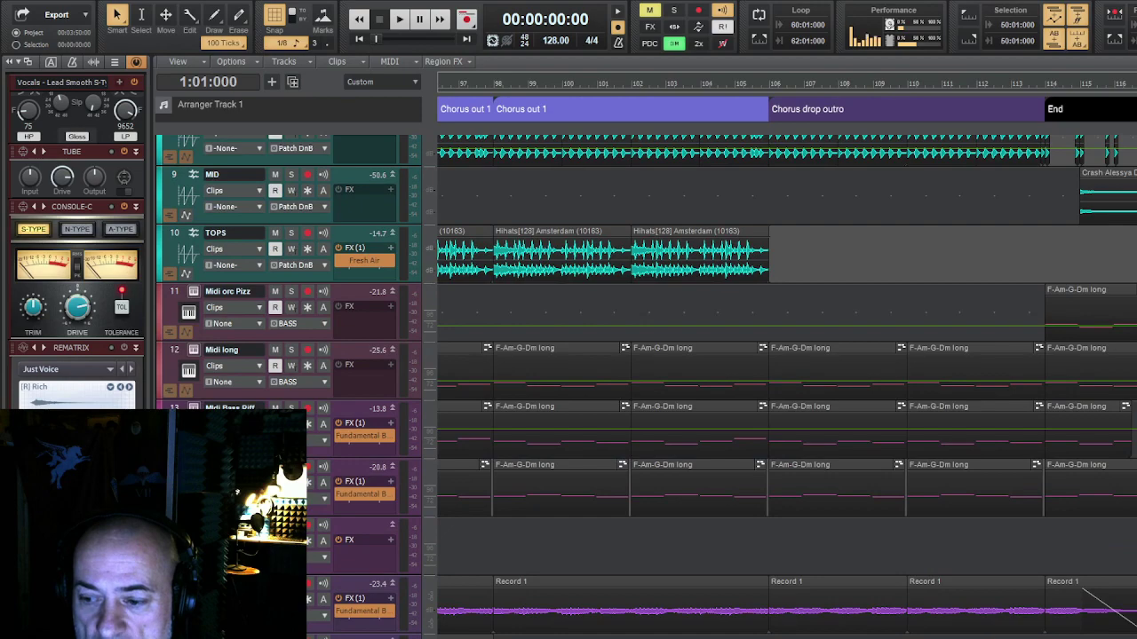
scroll(786, 355, "left", 15)
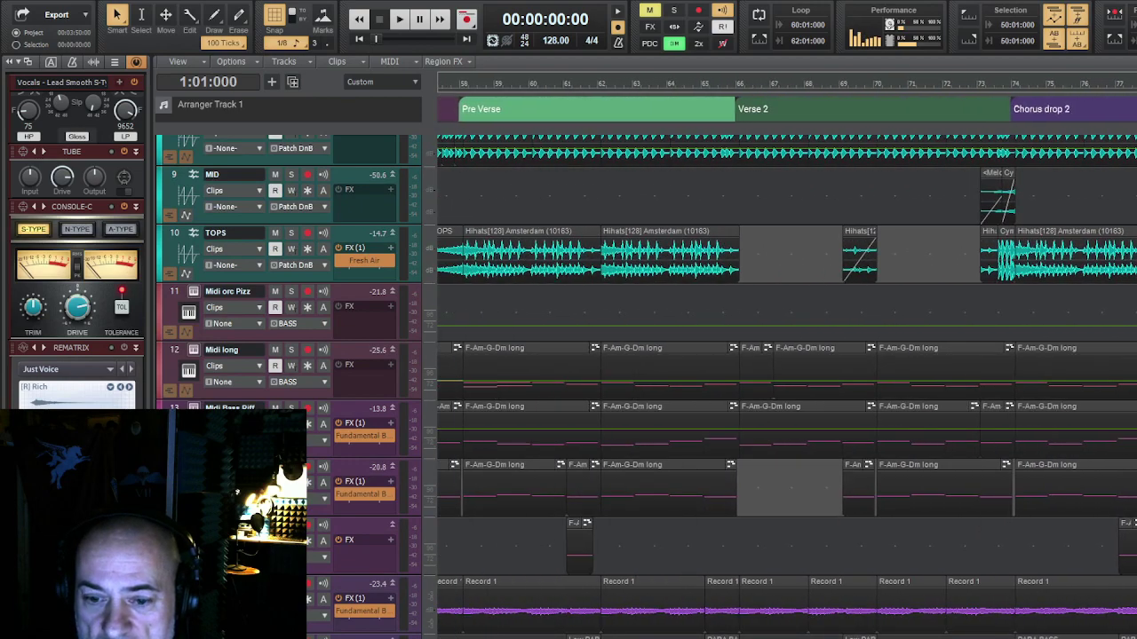
Step: Set the now time to bar 74 and play the chorus section once
scroll(786, 355, "right", 5)
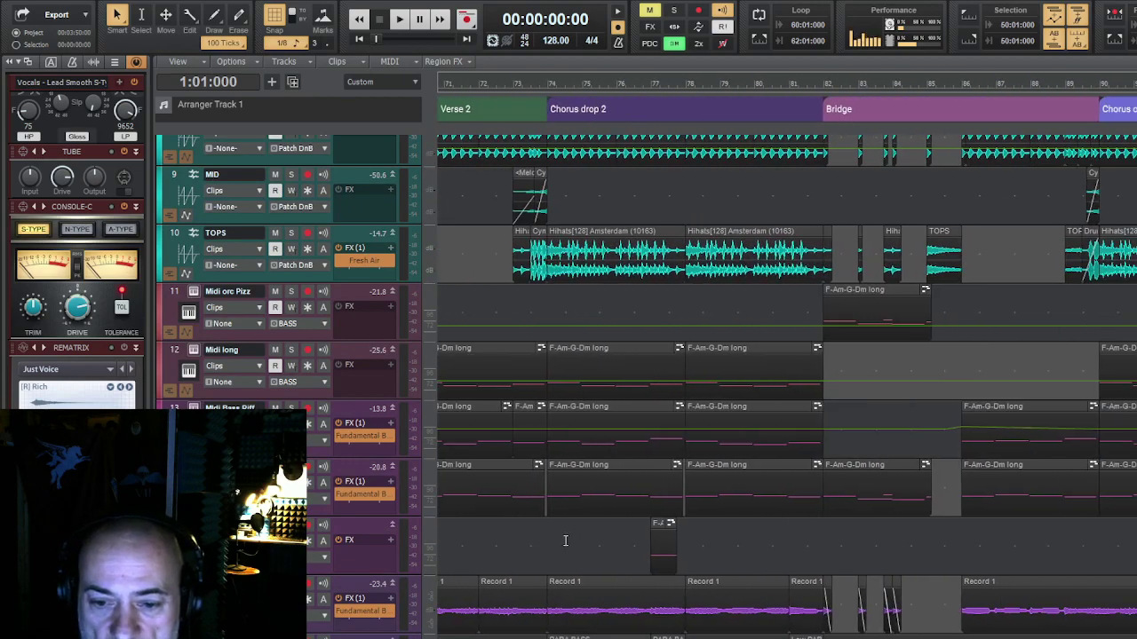
scroll(565, 541, "down", 1)
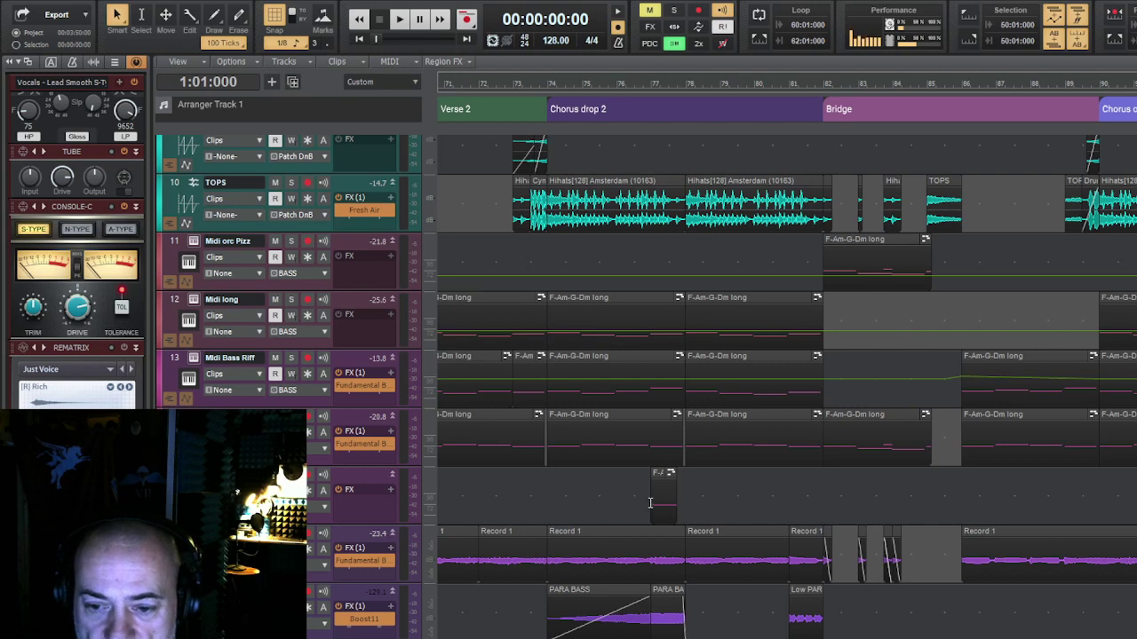
left_click(650, 503)
left_click(546, 494)
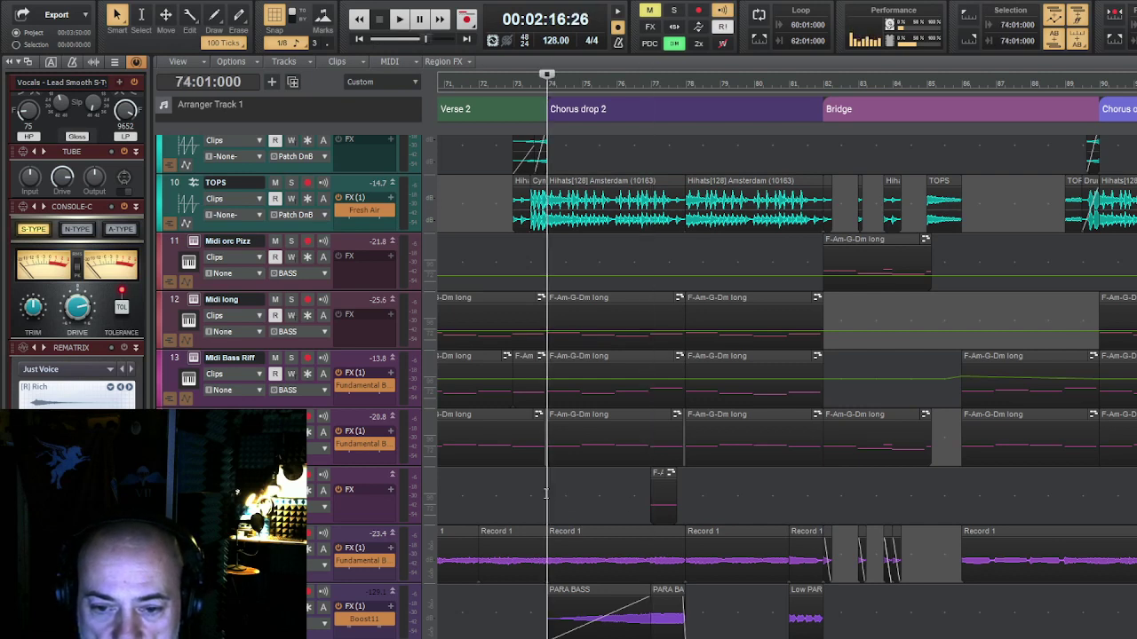
key("space")
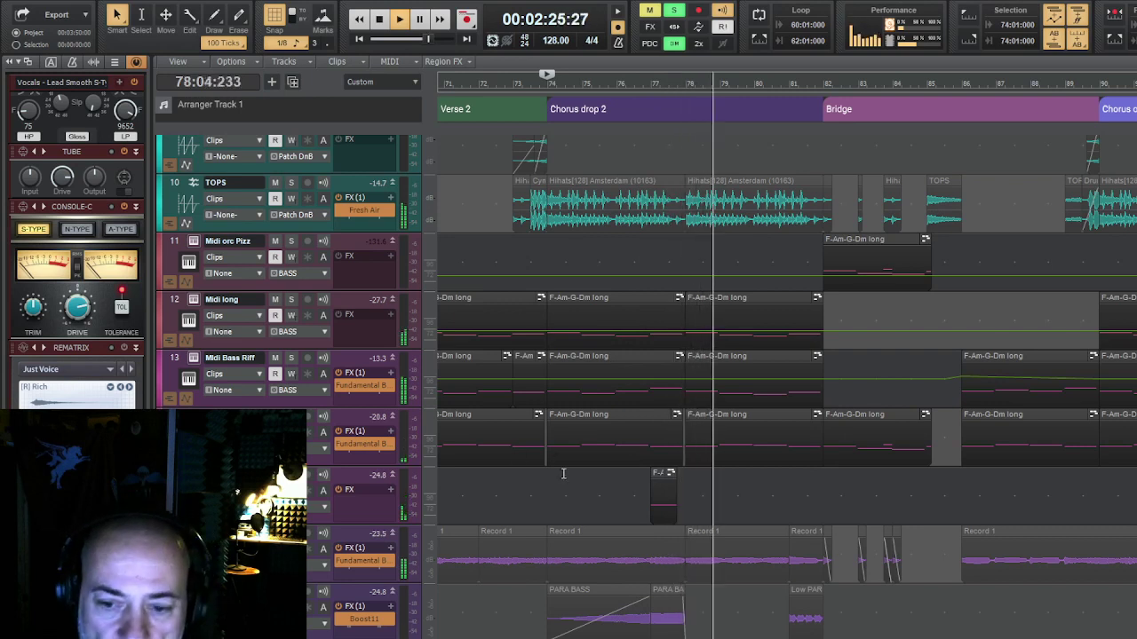
key("space")
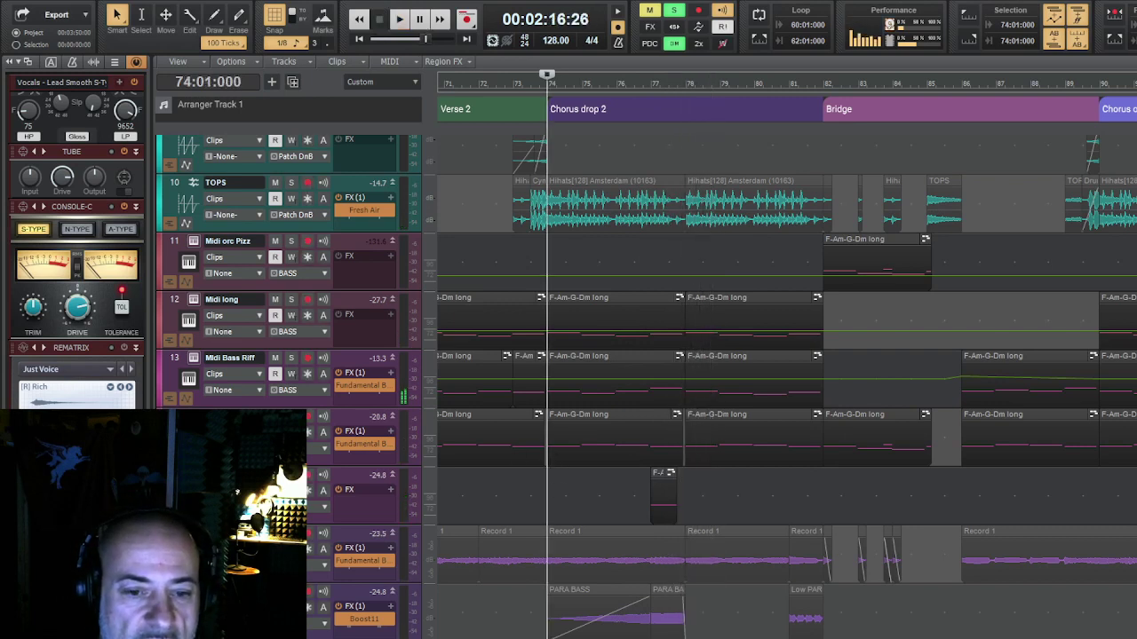
Step: Replay from bar 74 with the timeline zoomed in, stopping at bar 77
key("space")
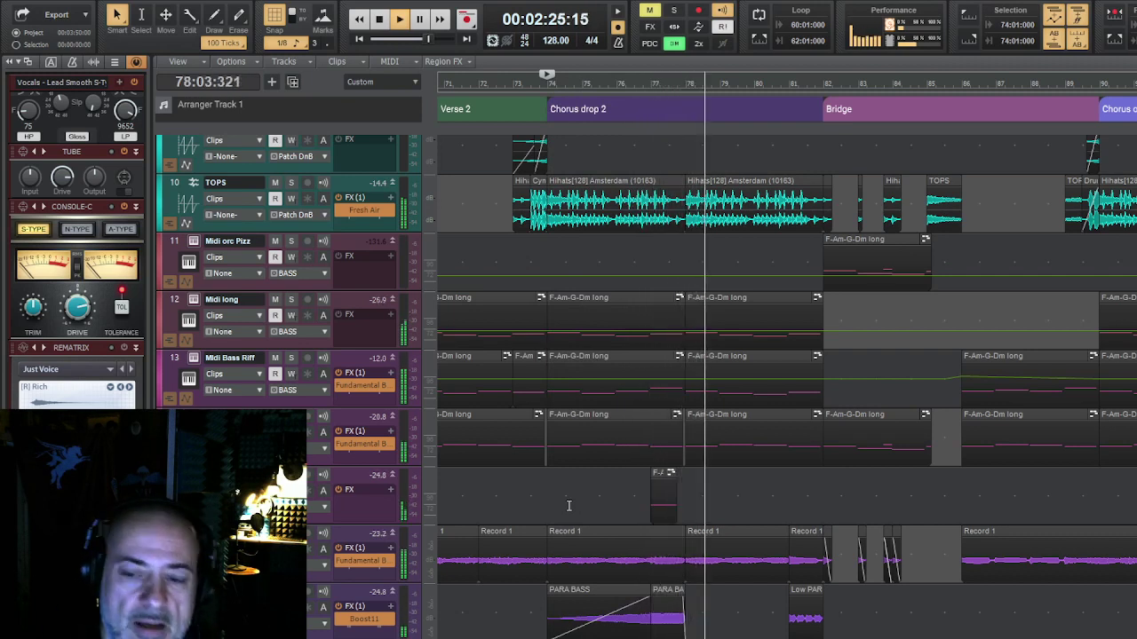
key("space")
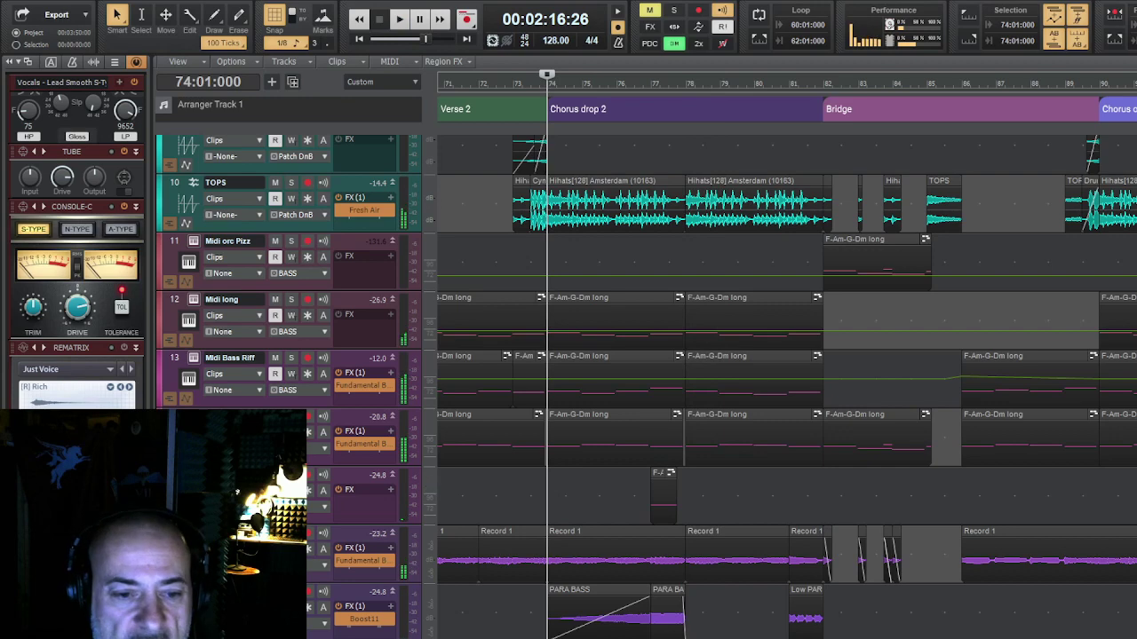
key("space")
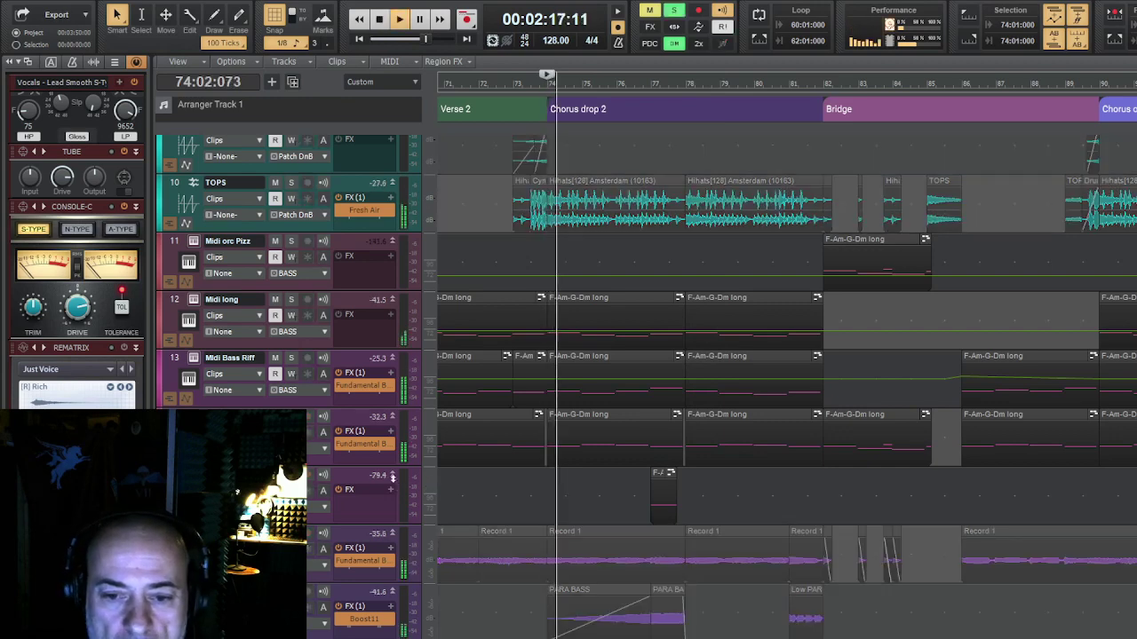
key("ctrl+Right")
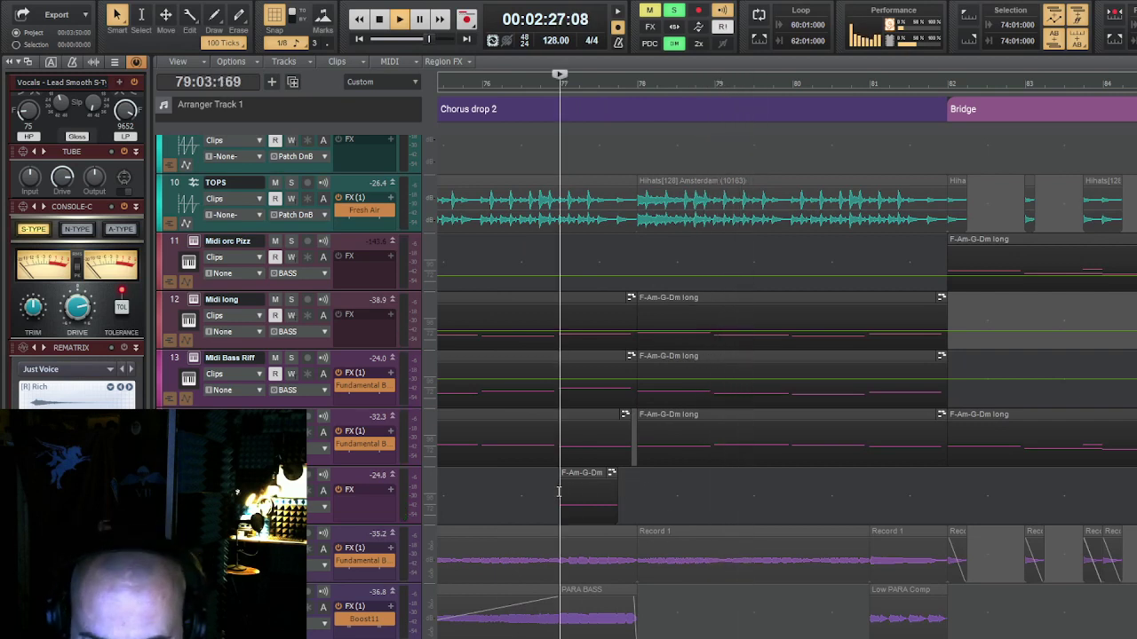
key("space")
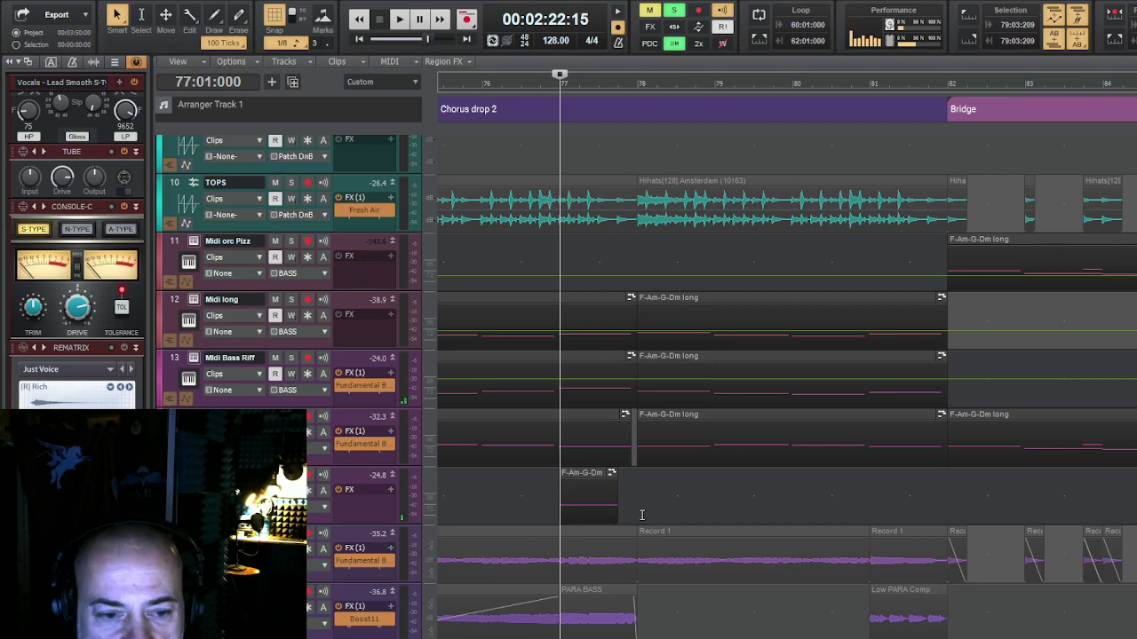
Step: Clear soloing and play the chorus from bar 74 with all tracks heard
scroll(642, 515, "down", 2)
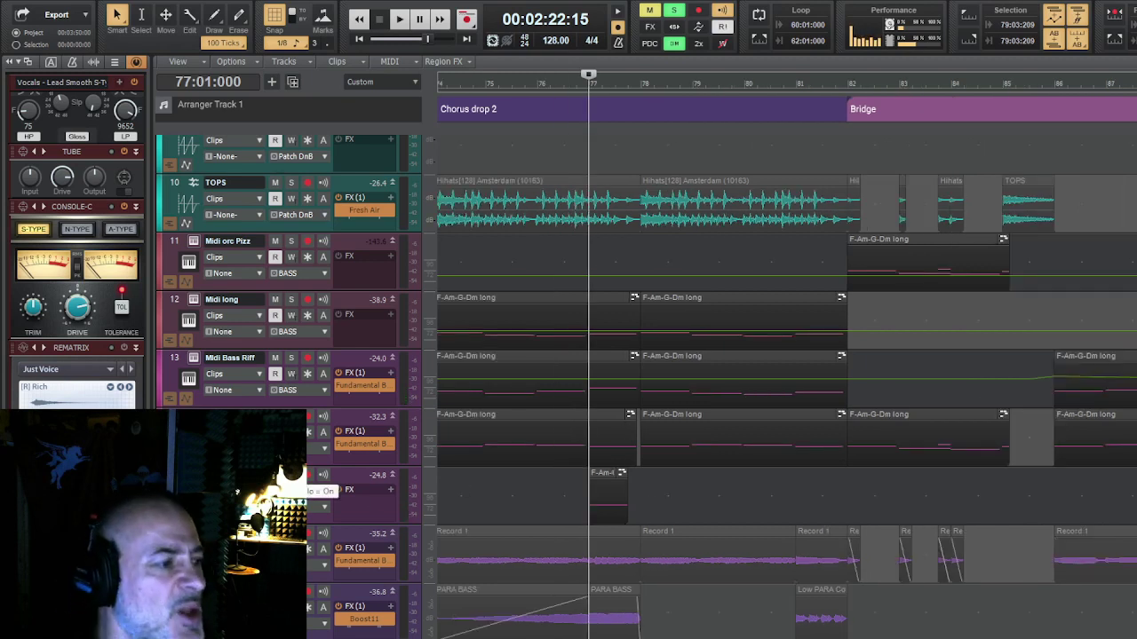
key("s")
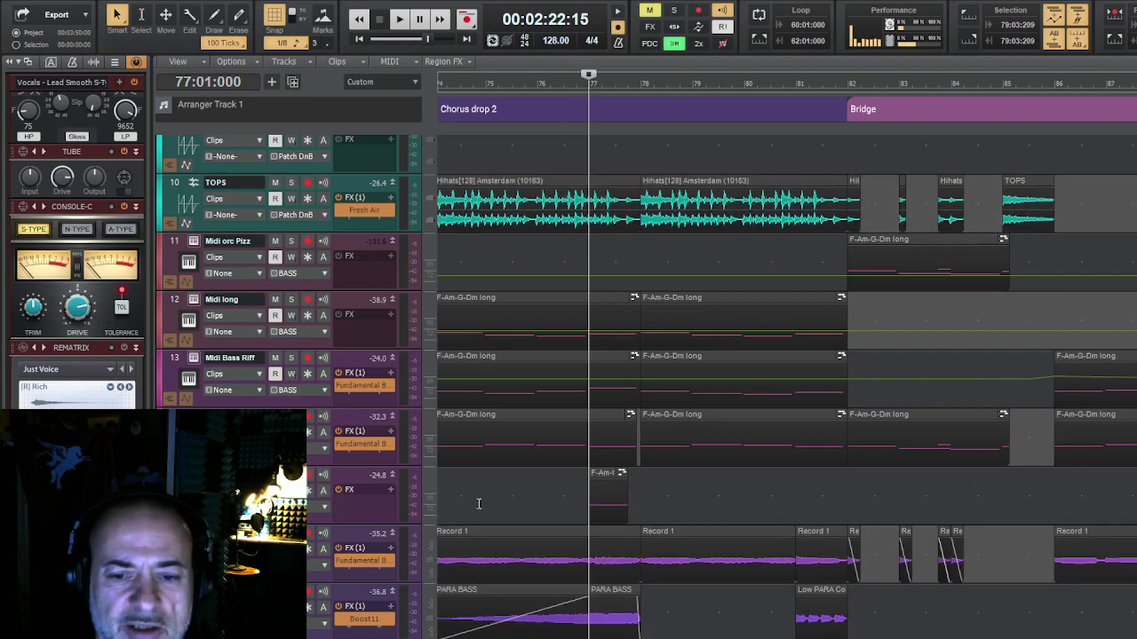
scroll(804, 624, "left", 2)
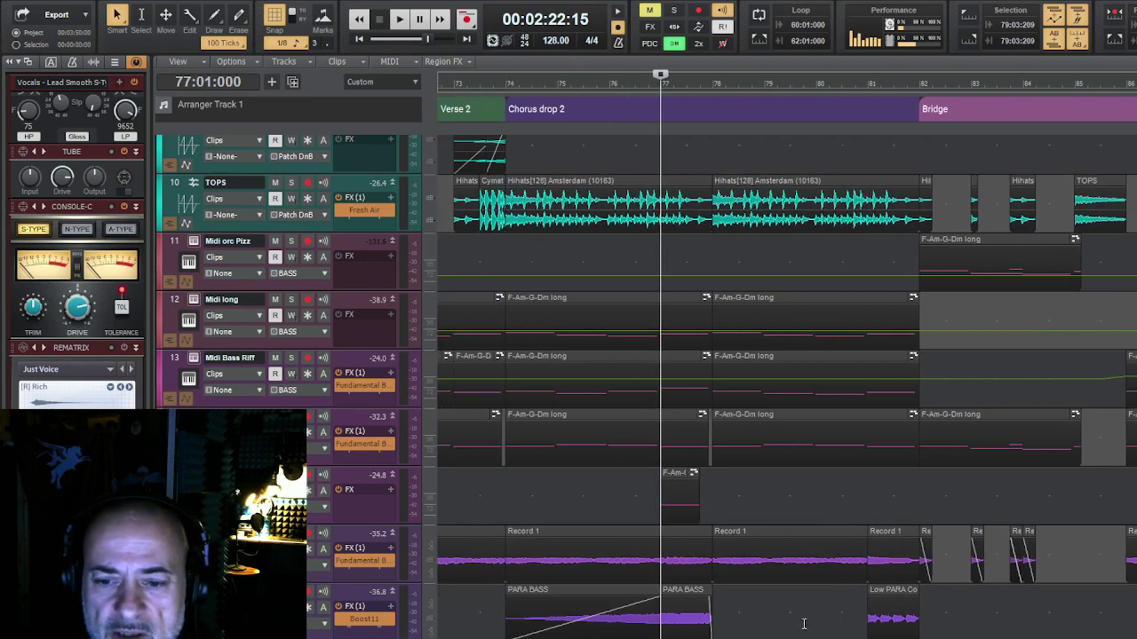
left_click(507, 490)
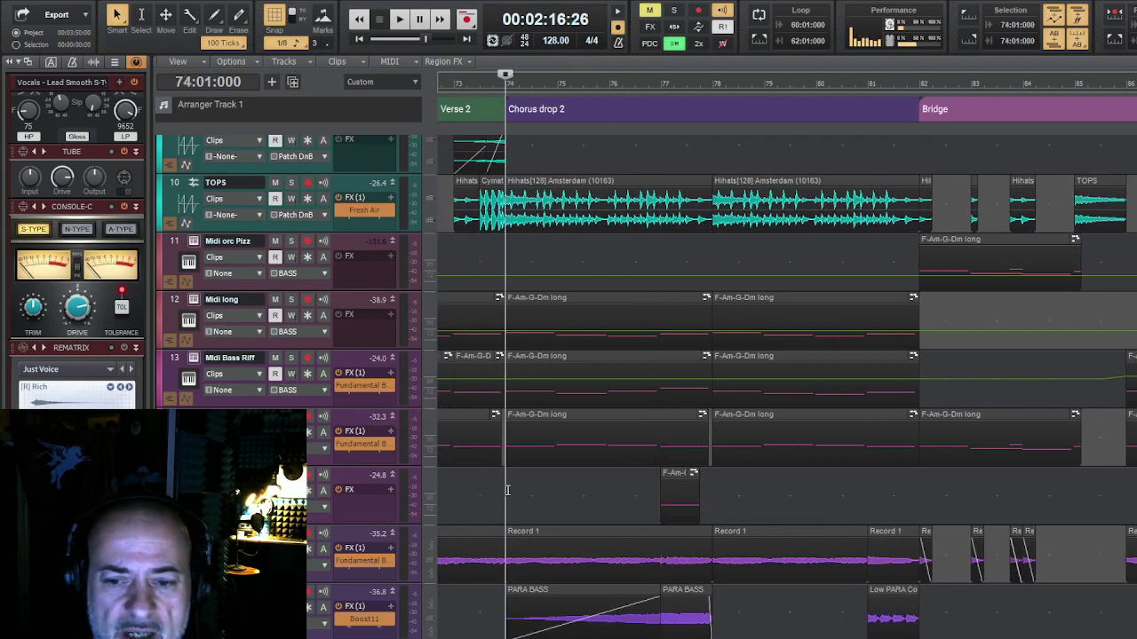
key("space")
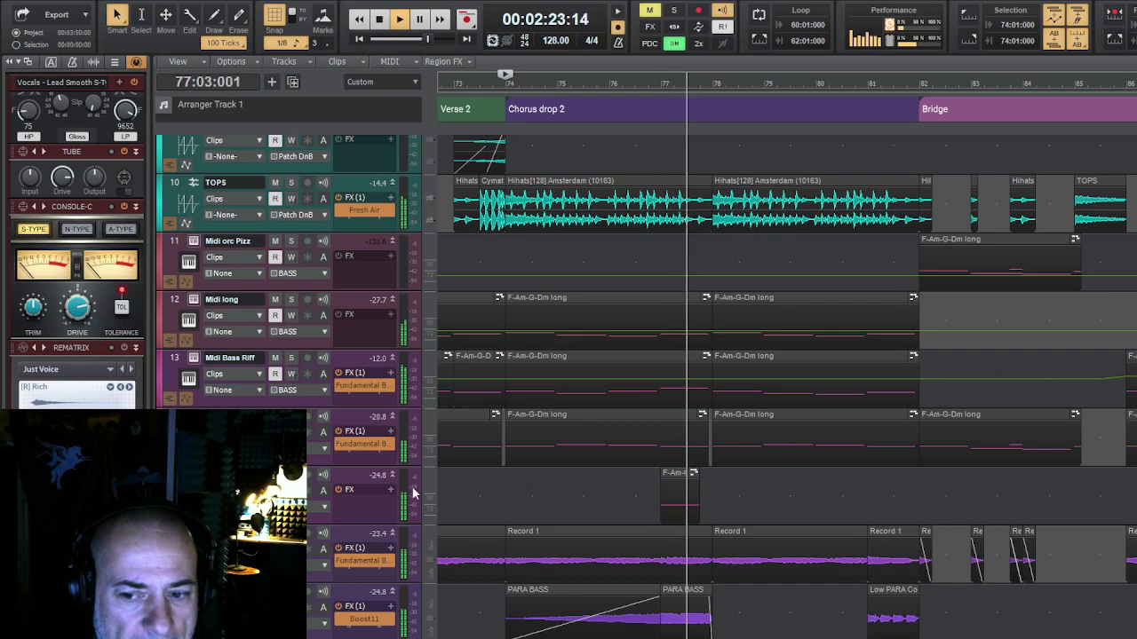
key("space")
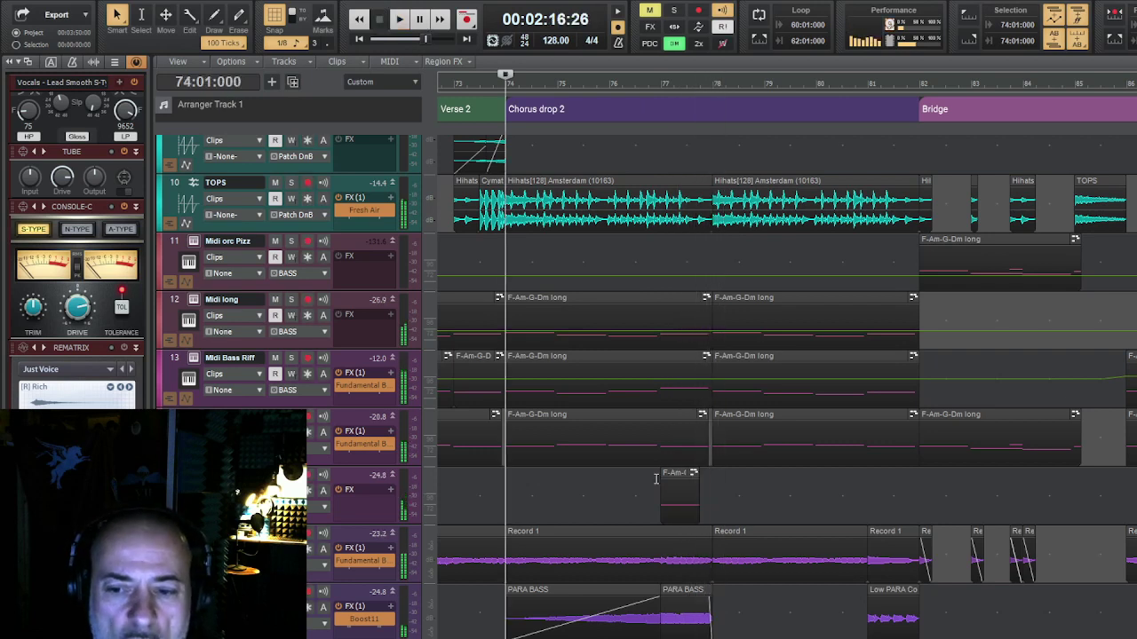
Step: Paste a copy of the F-Am-G-Dm long clip at bar 78 and shorten it
left_click(751, 417)
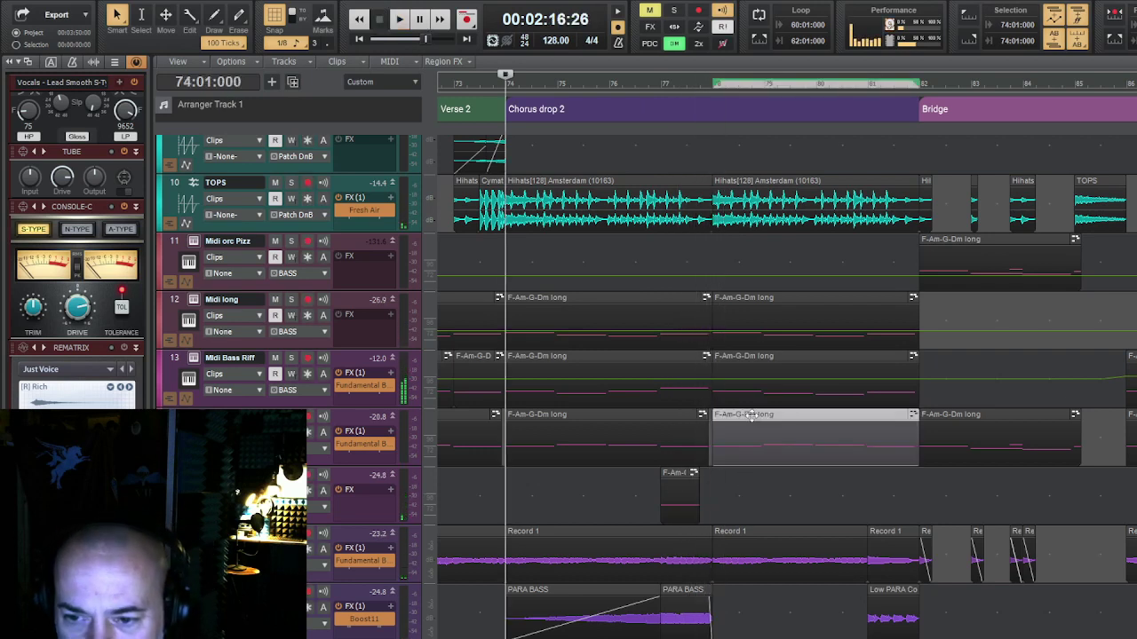
left_click(717, 491)
left_click(712, 487)
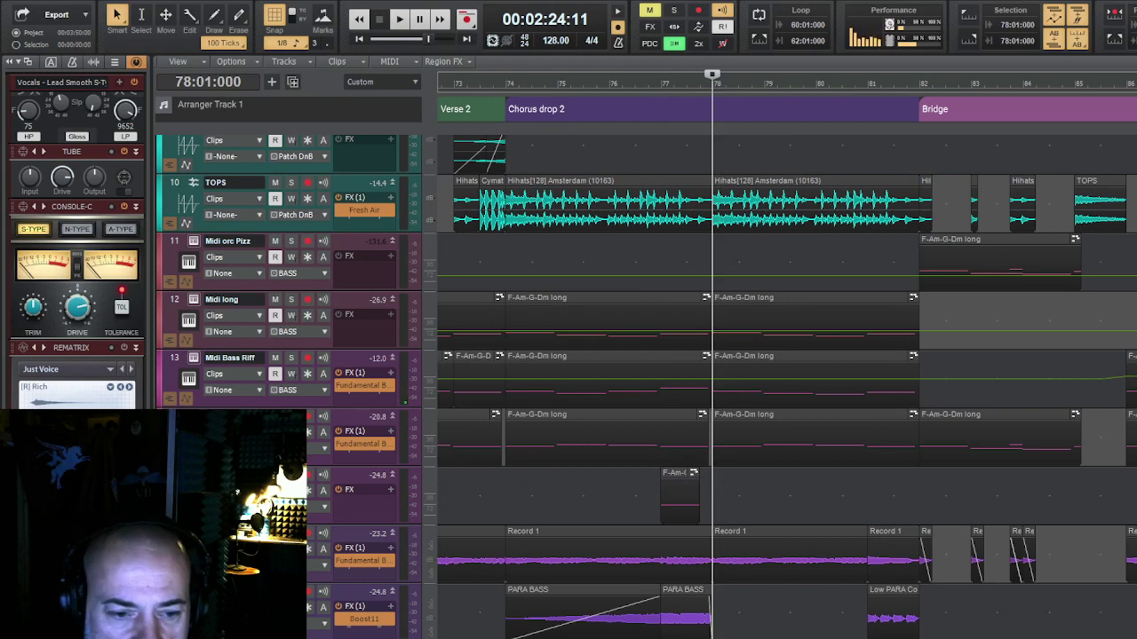
key("ctrl+v")
left_click_drag(914, 502, 796, 530)
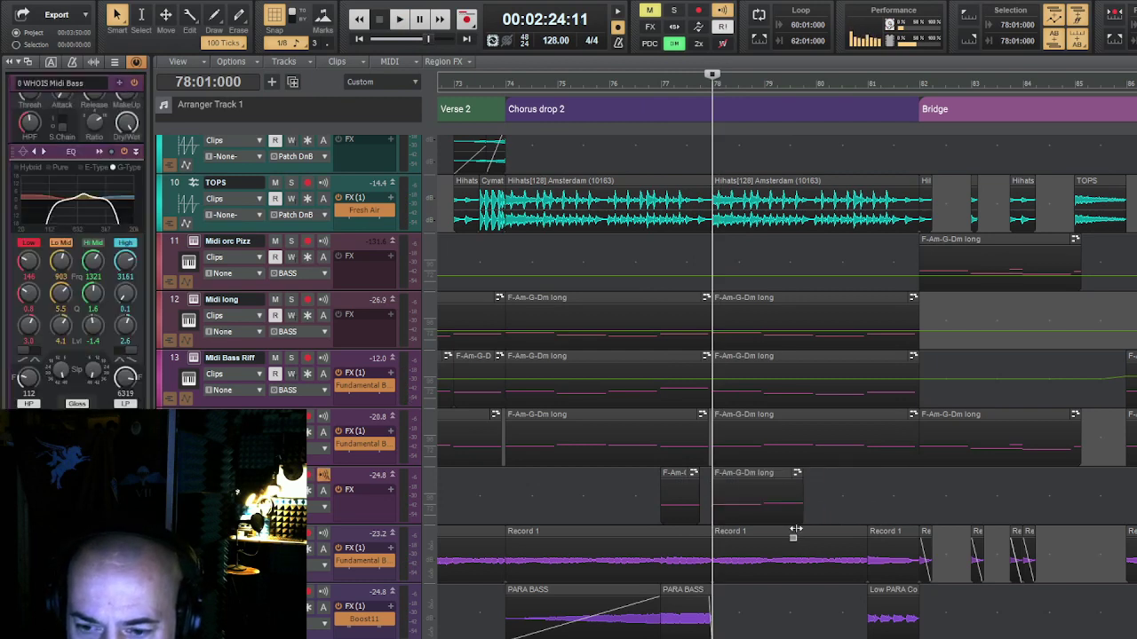
Step: Play from bar 74 to hear the new clip, then show Midi Bass Hook's Volume lane
left_click(659, 502)
left_click(502, 495)
key("space")
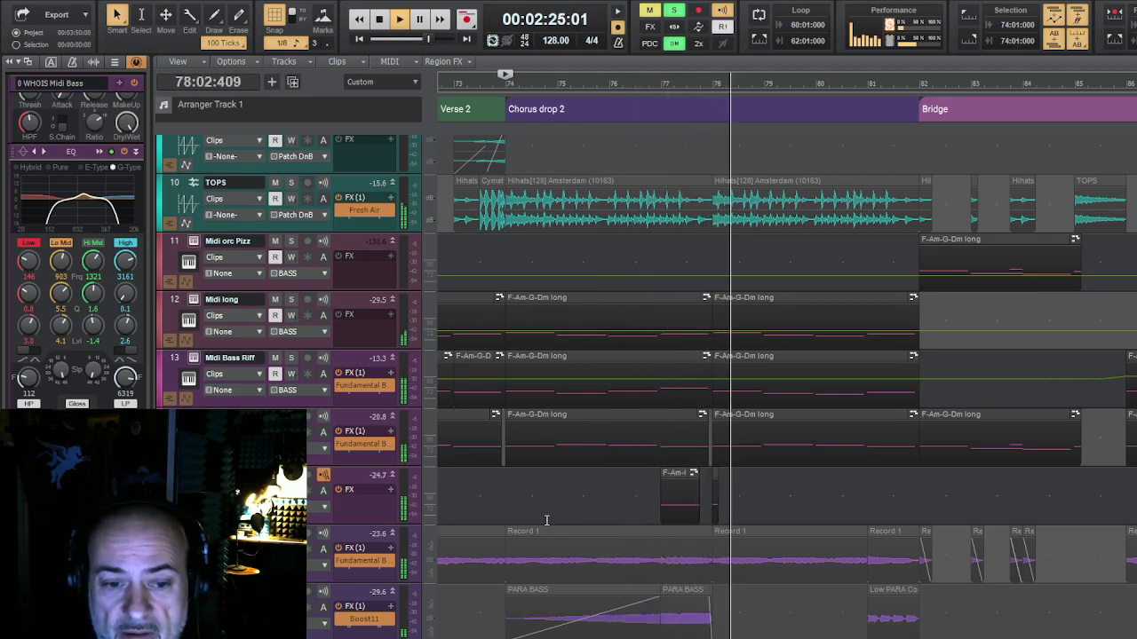
key("space")
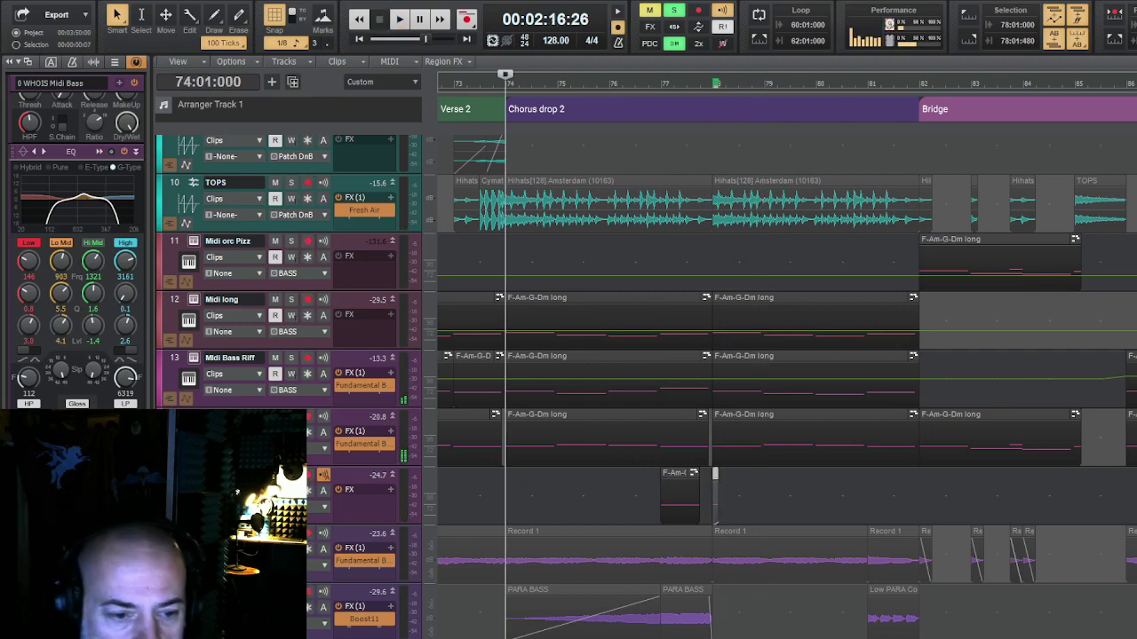
left_click(357, 516)
Step: Reset the Volume envelope node near bar 78 and delete the raised node beside it
scroll(799, 497, "down", 3)
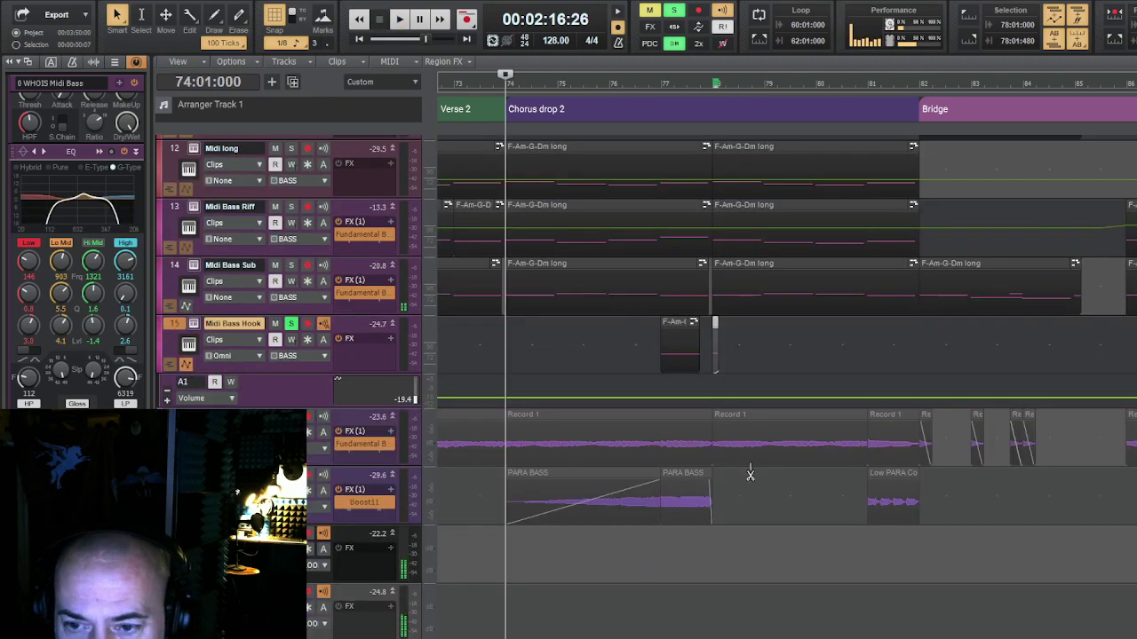
scroll(755, 474, "up", 3)
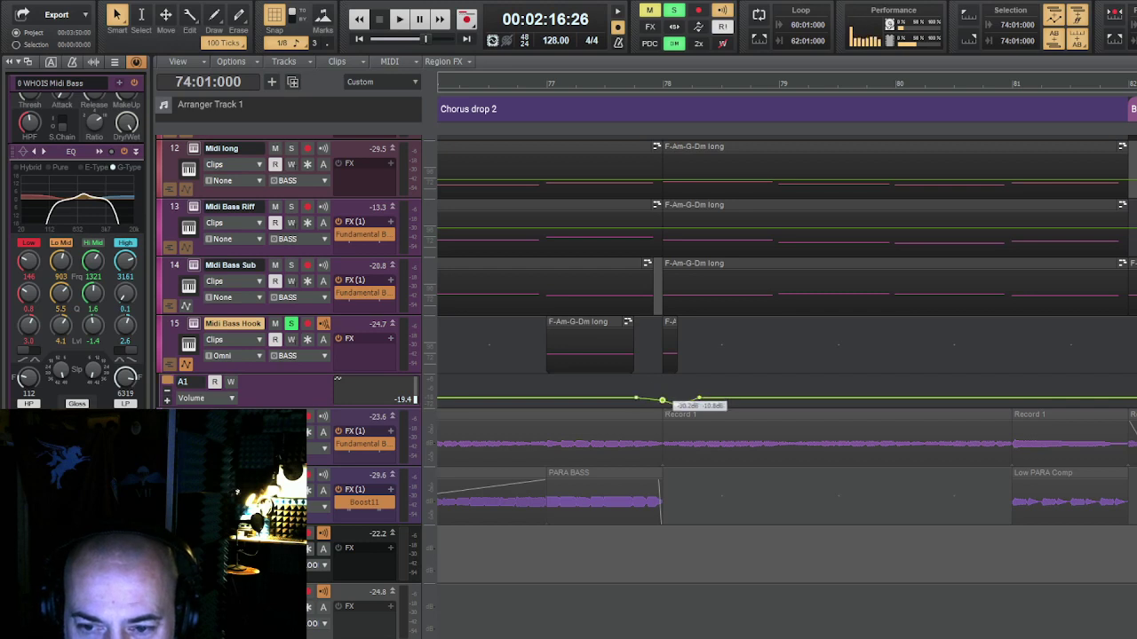
right_click(663, 401)
left_click(694, 412)
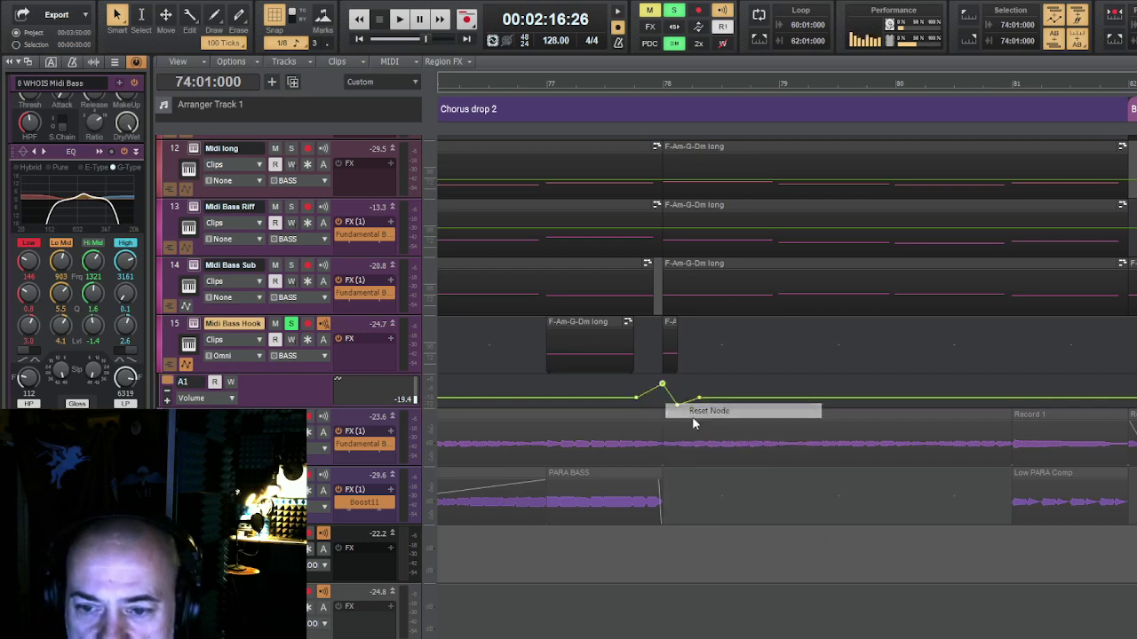
right_click(662, 387)
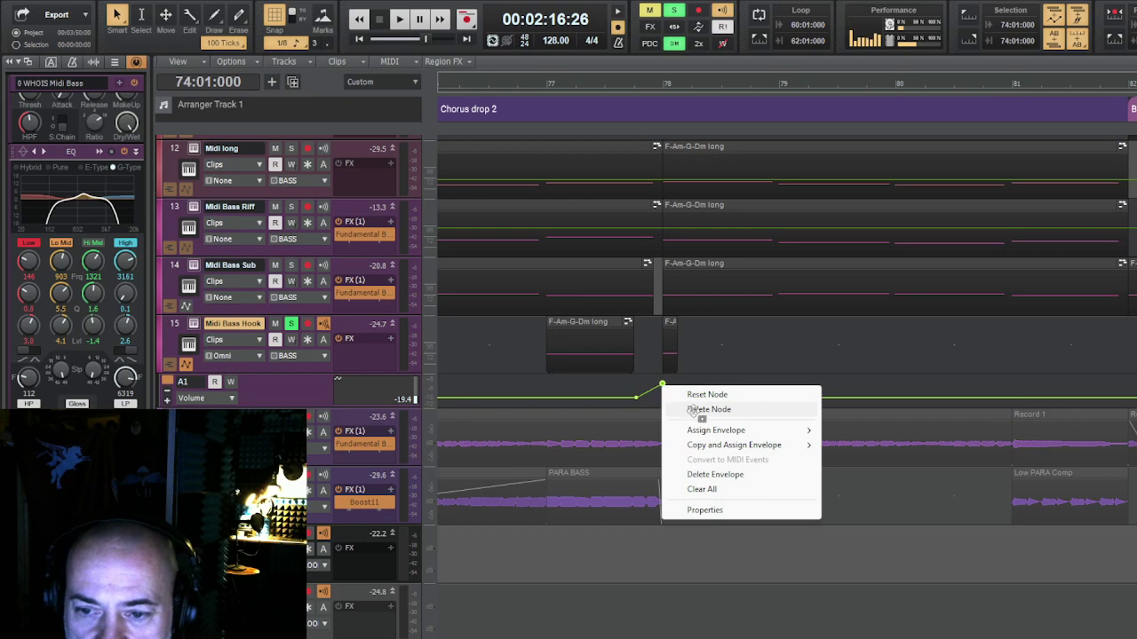
left_click(693, 409)
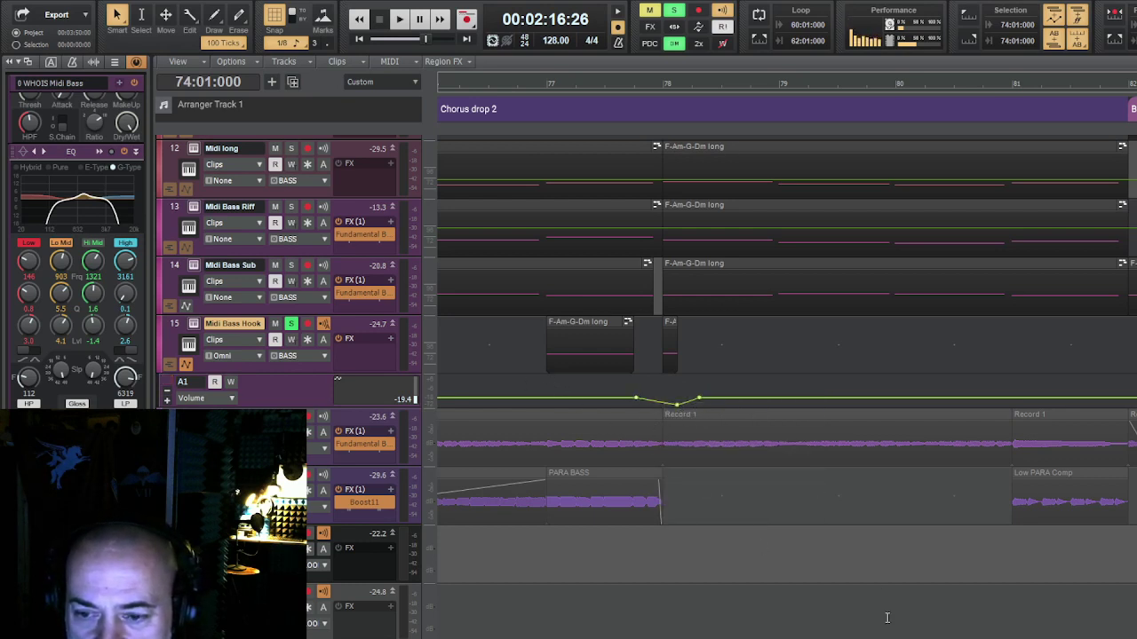
scroll(766, 504, "left", 5)
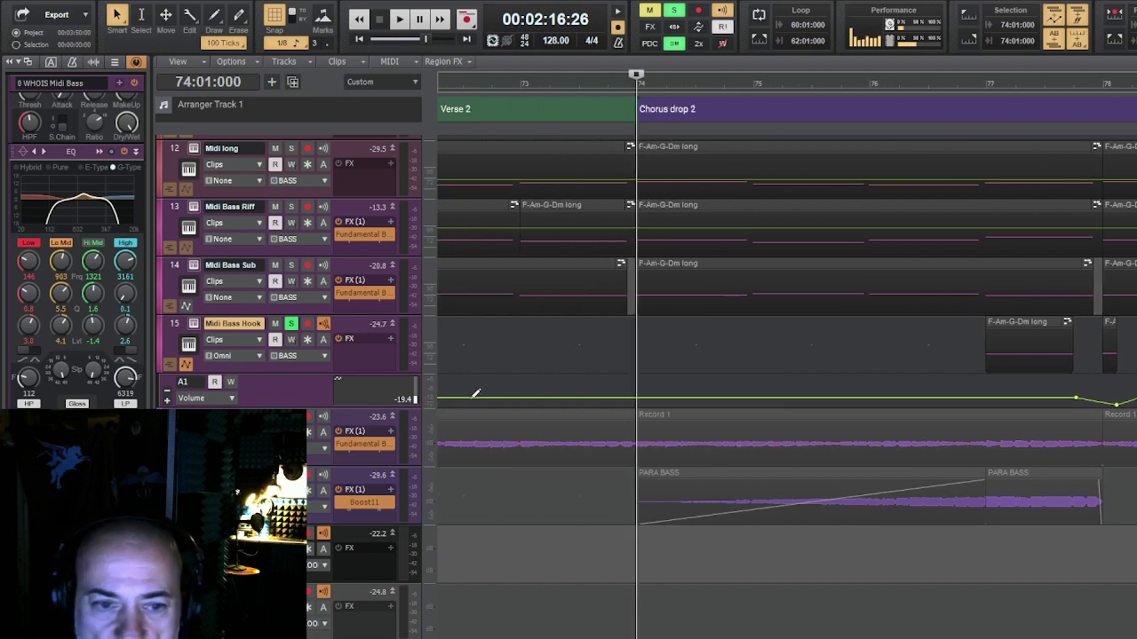
Step: Play Chorus drop 2 from bar 74 with the soloed hook, zoomed out
key("space")
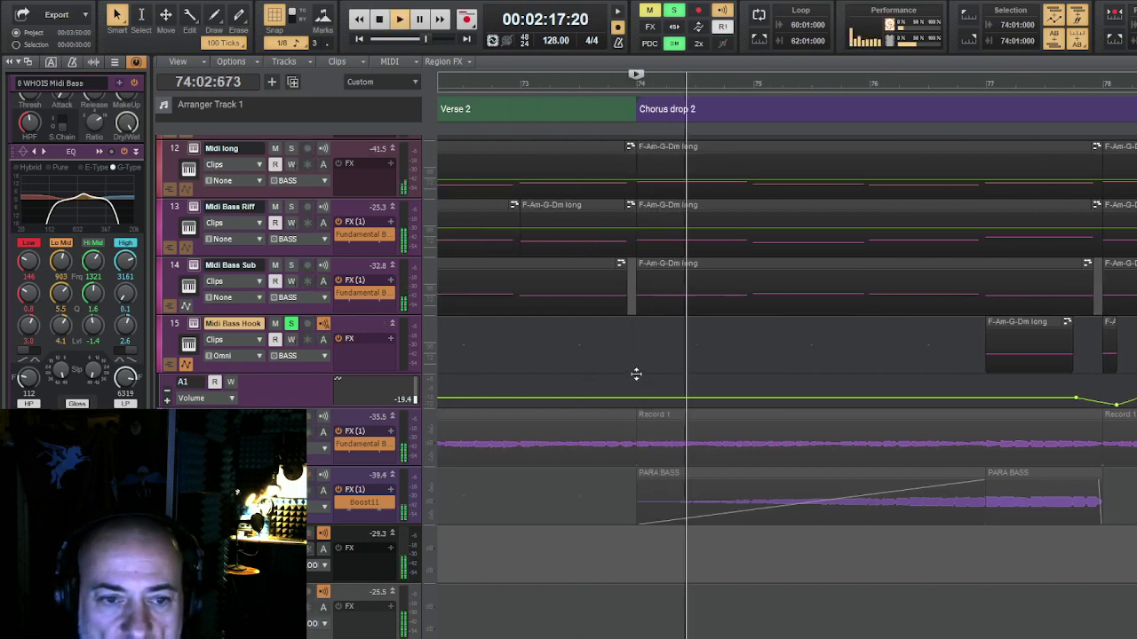
key("w")
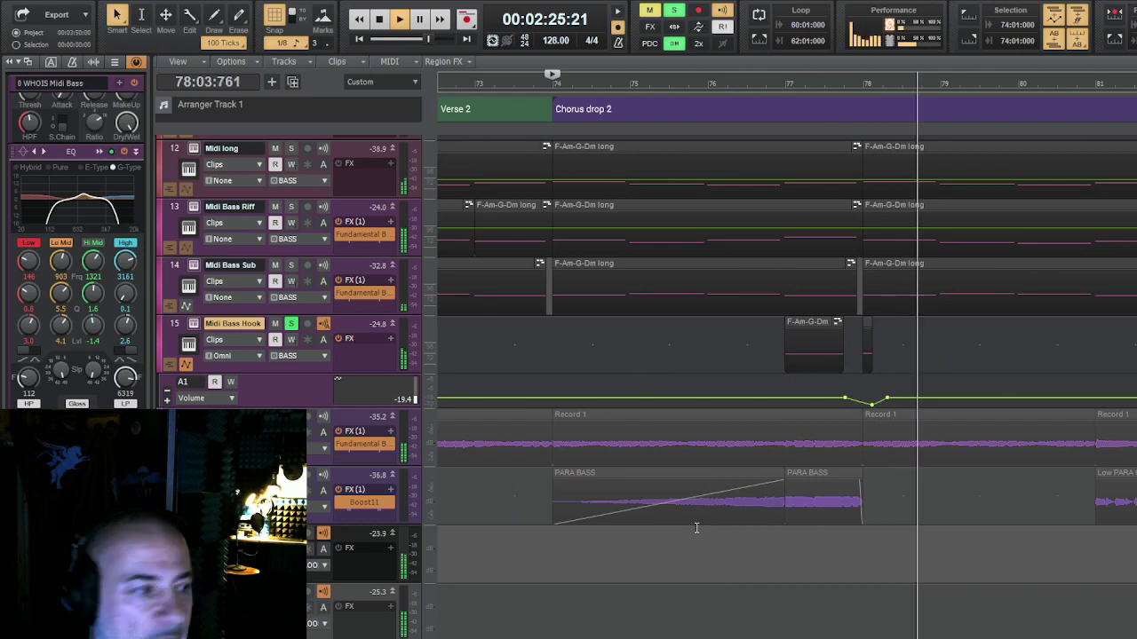
key("space")
Step: Unsolo Midi Bass Hook and play the full mix from bar 74 twice past the dip
left_click(291, 324)
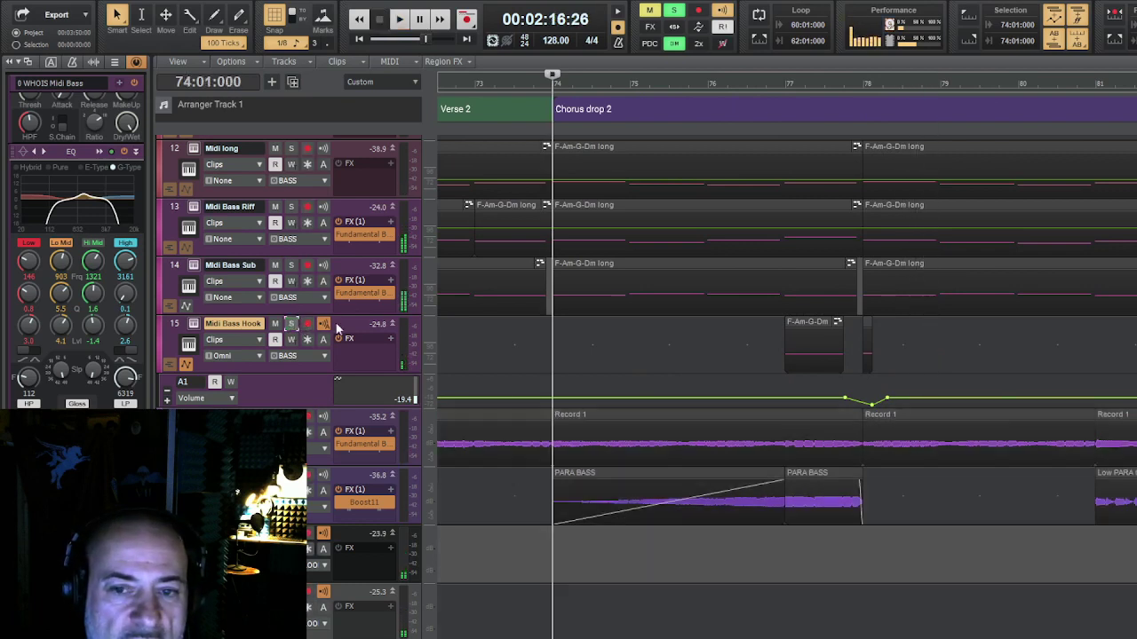
key("space")
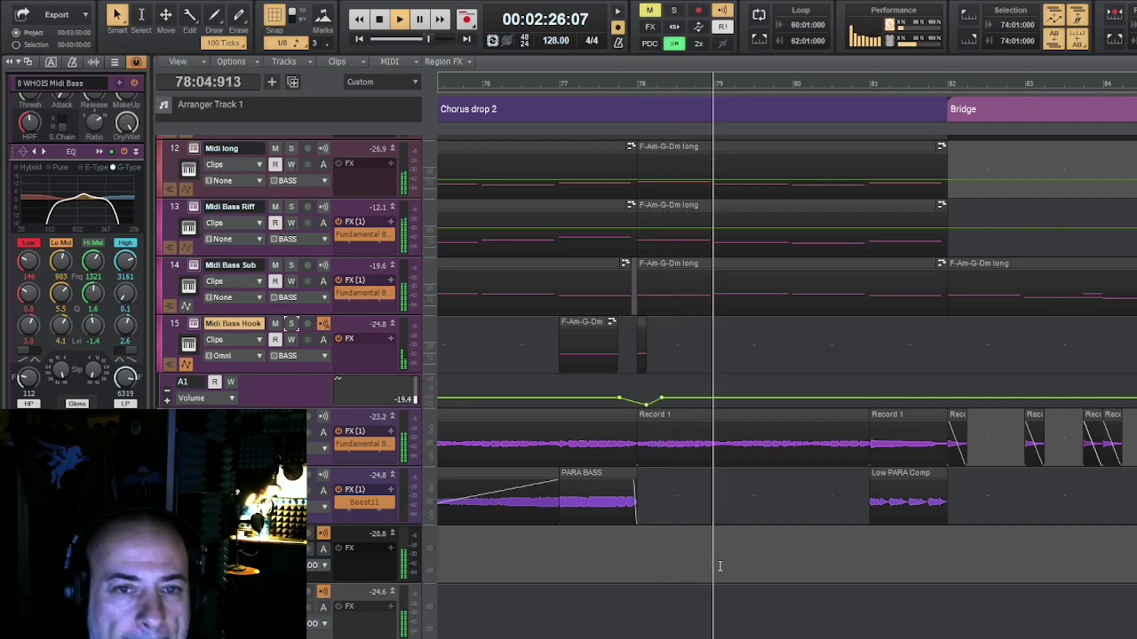
key("space")
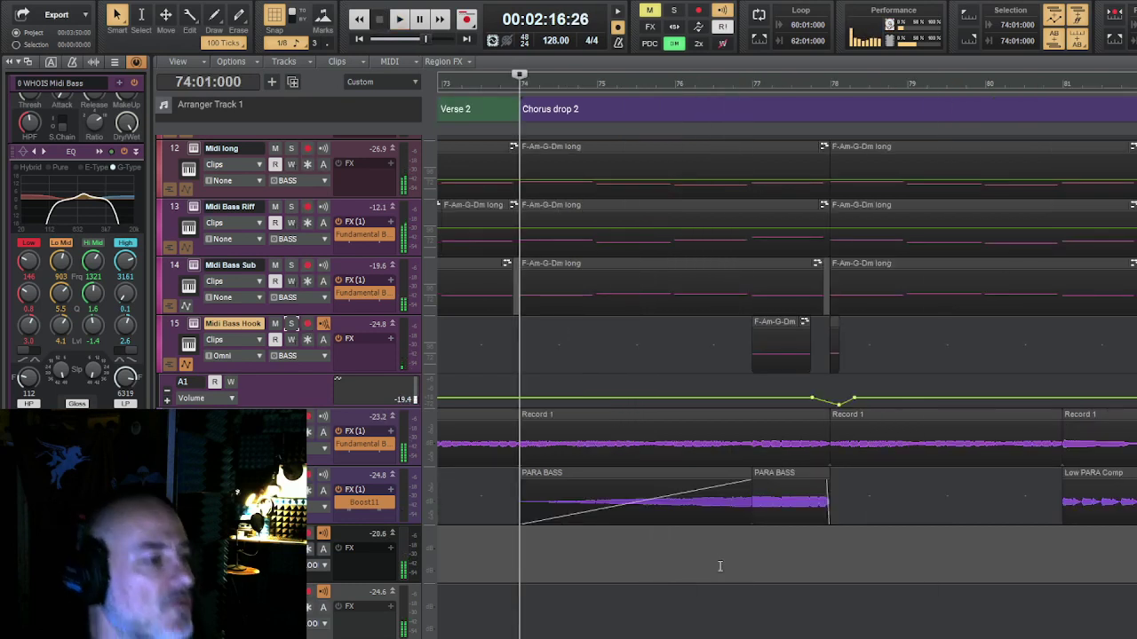
key("space")
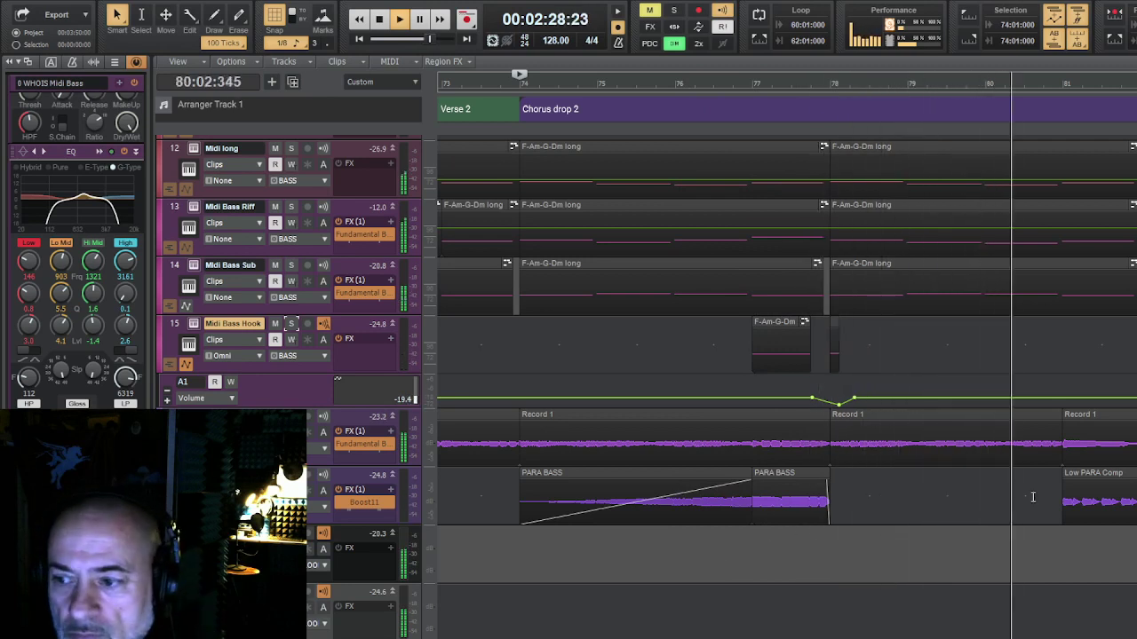
scroll(1033, 497, "down", 2)
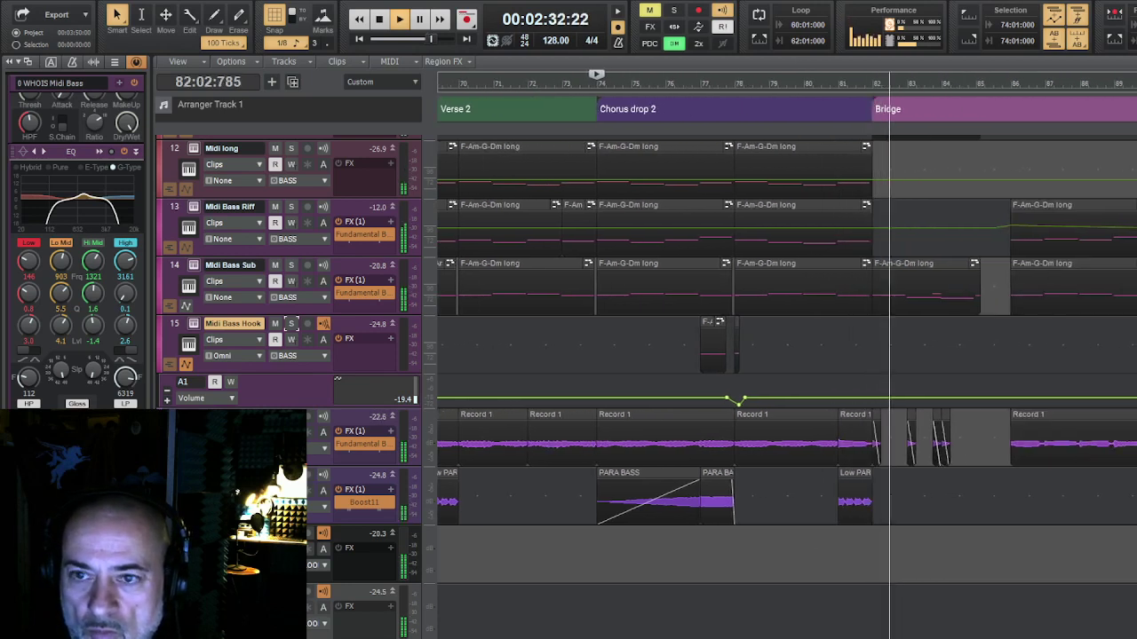
key("space")
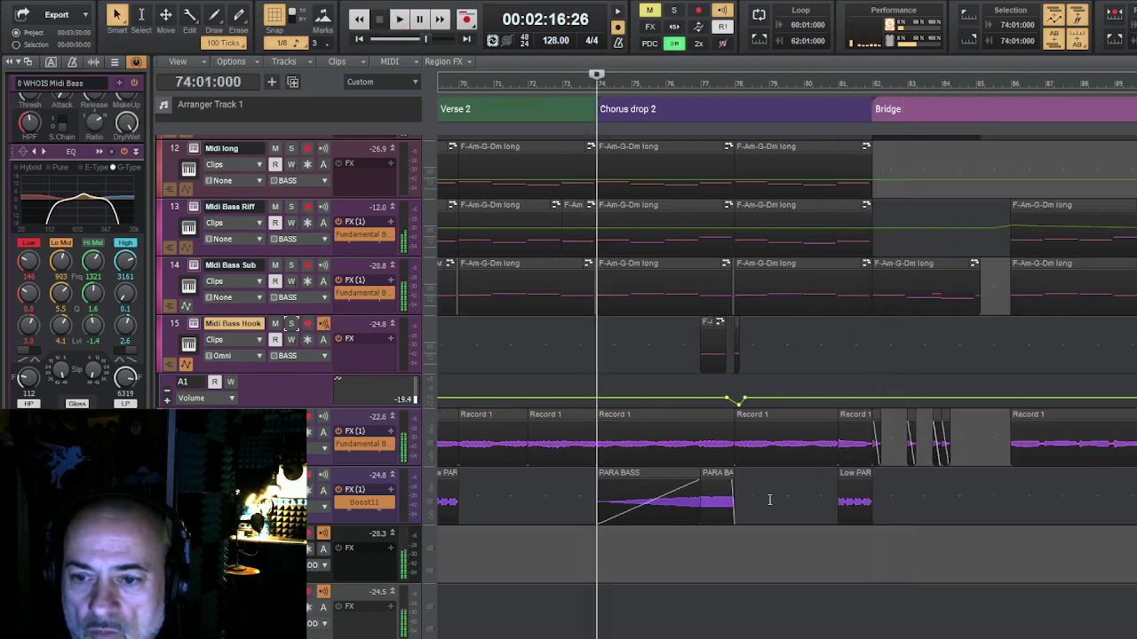
Step: Move the now time back to bar 22, play Verse 1 into Chorus drop 1, and stop
left_click(700, 569)
left_click_drag(700, 634, 574, 632)
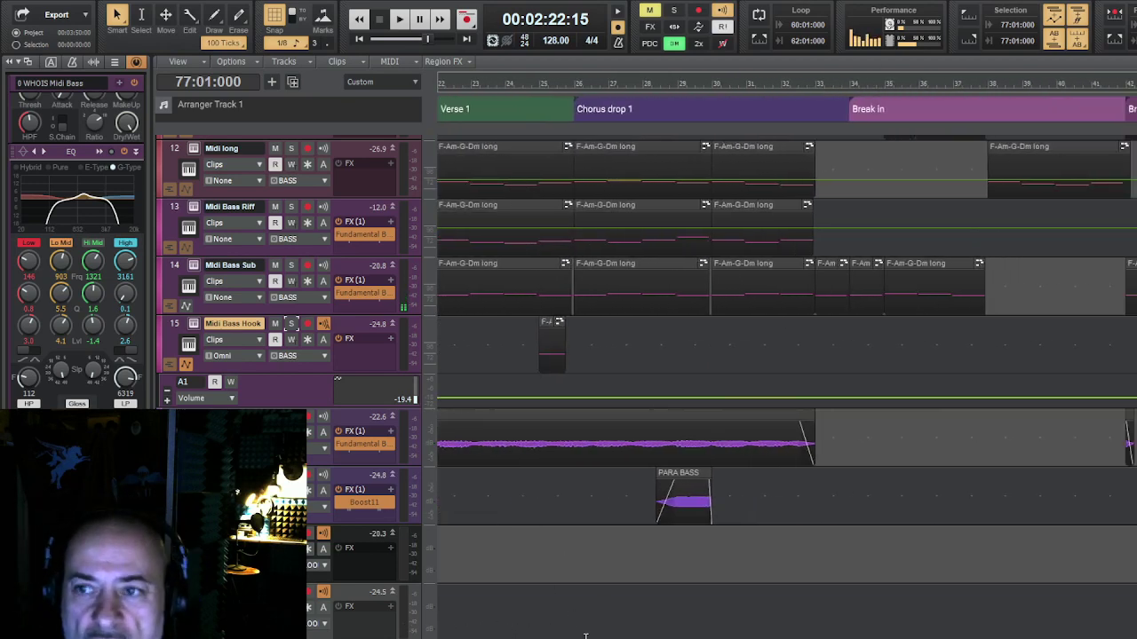
left_click_drag(573, 631, 556, 632)
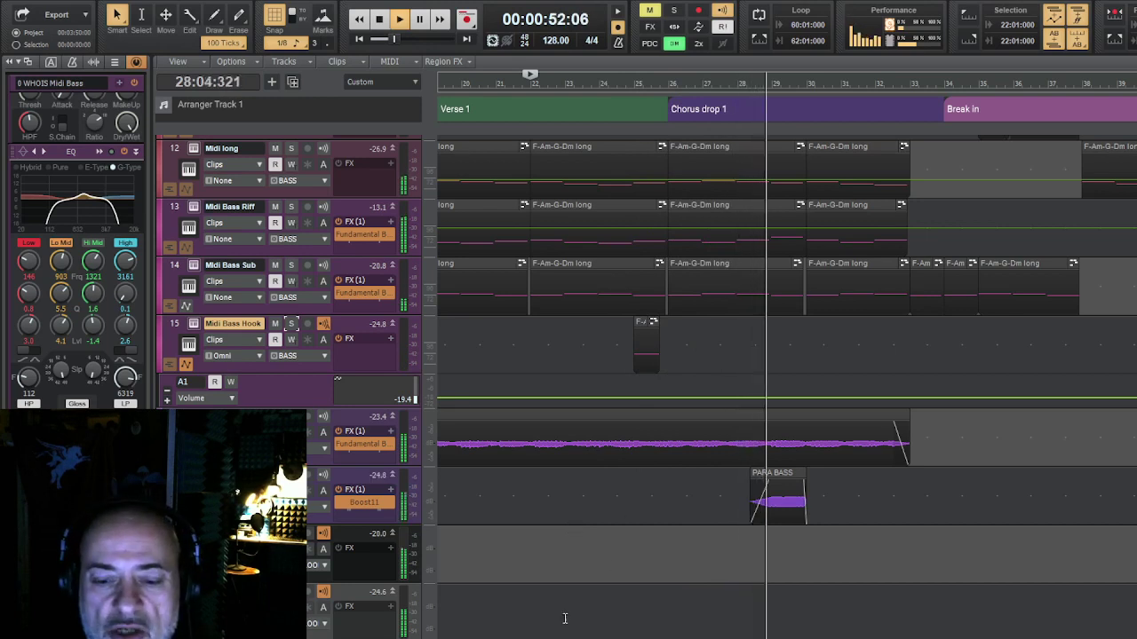
key("space")
scroll(349, 627, "left", 10)
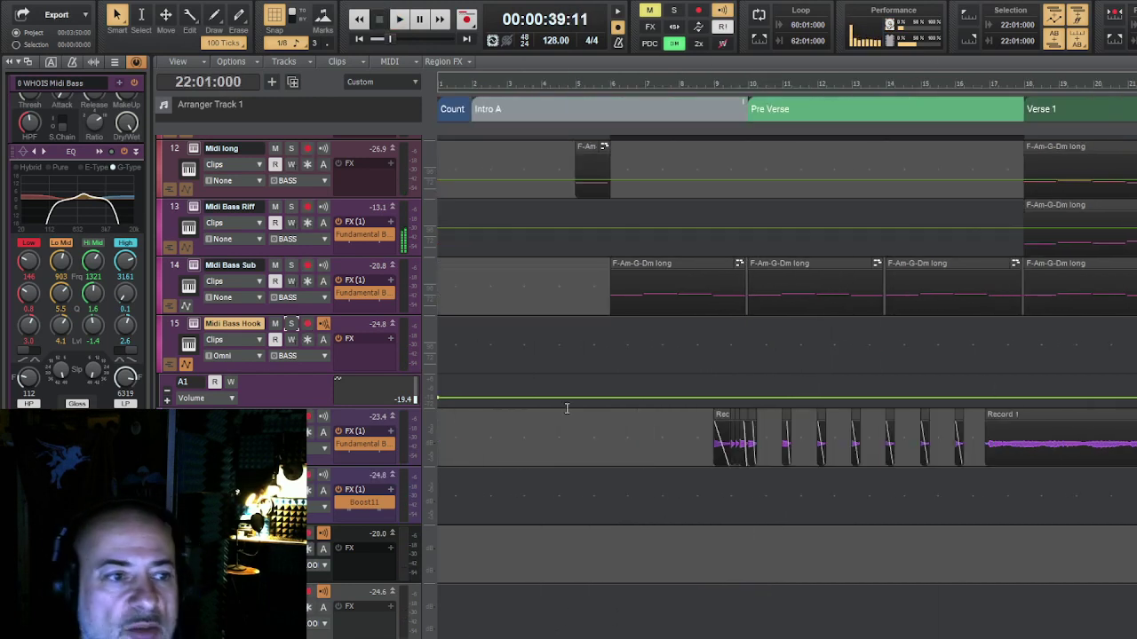